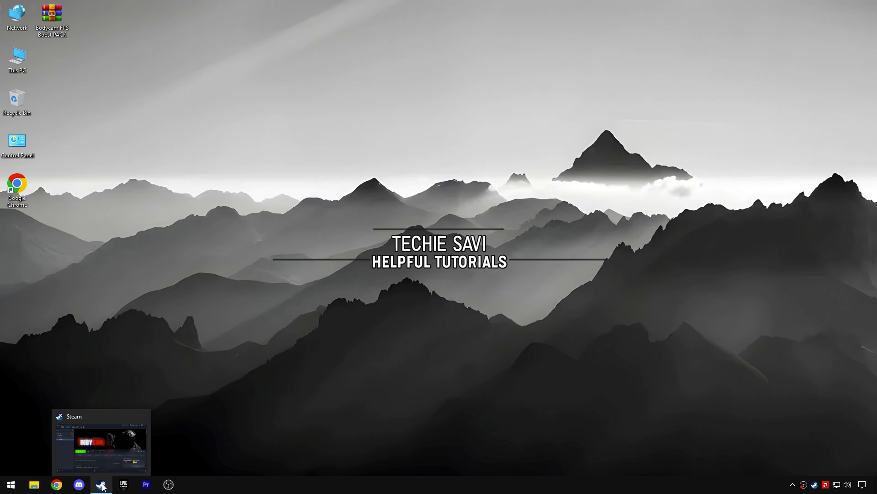
Step: In Steam, open Bodycam's installed files folder from the game's properties
left_click(101, 484)
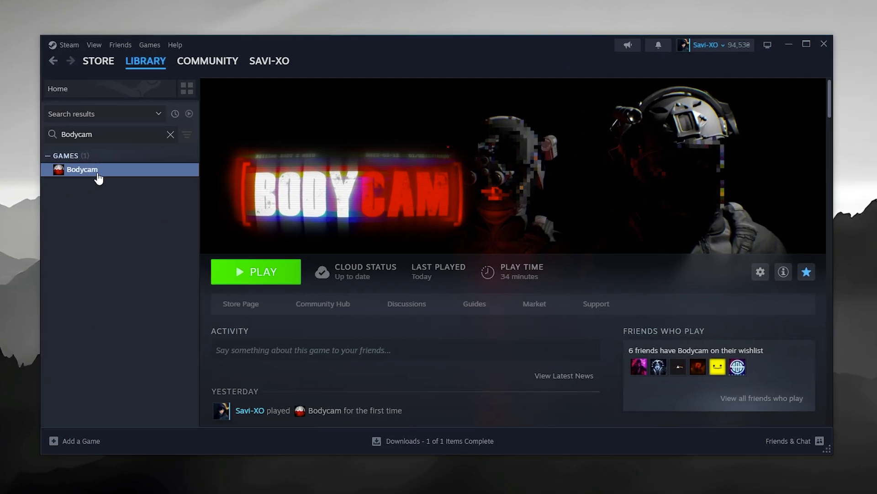
right_click(155, 169)
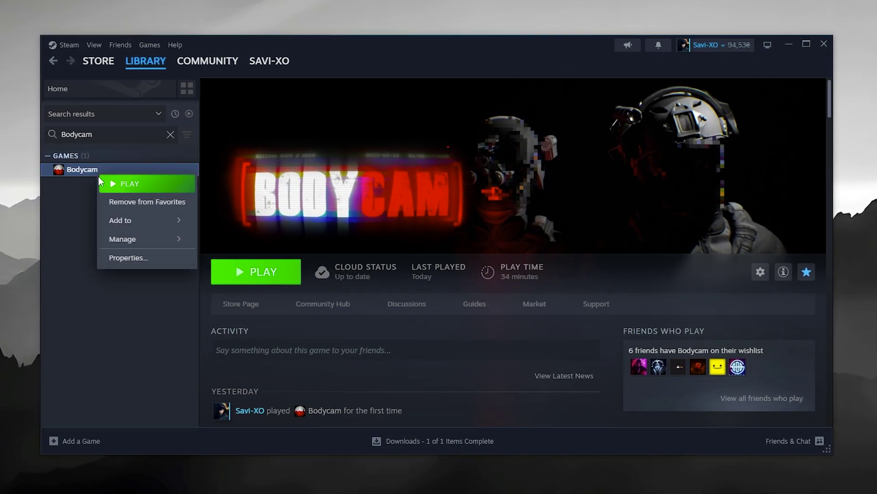
left_click(124, 259)
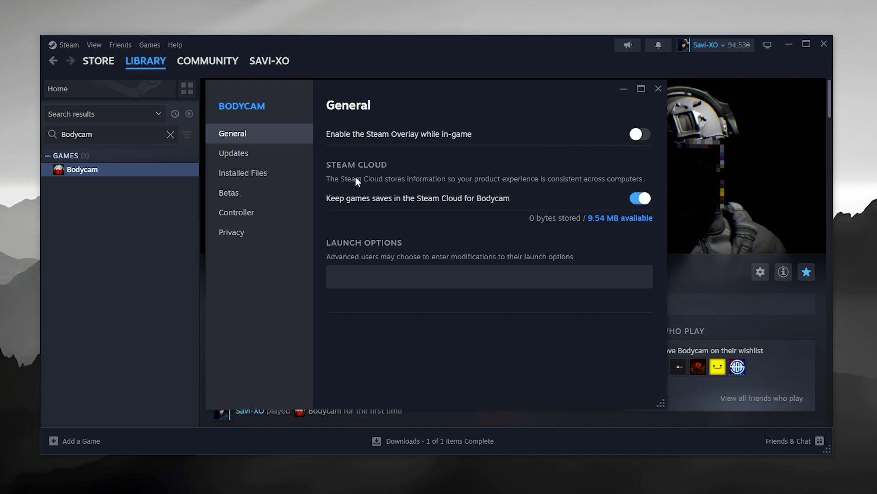
left_click(252, 175)
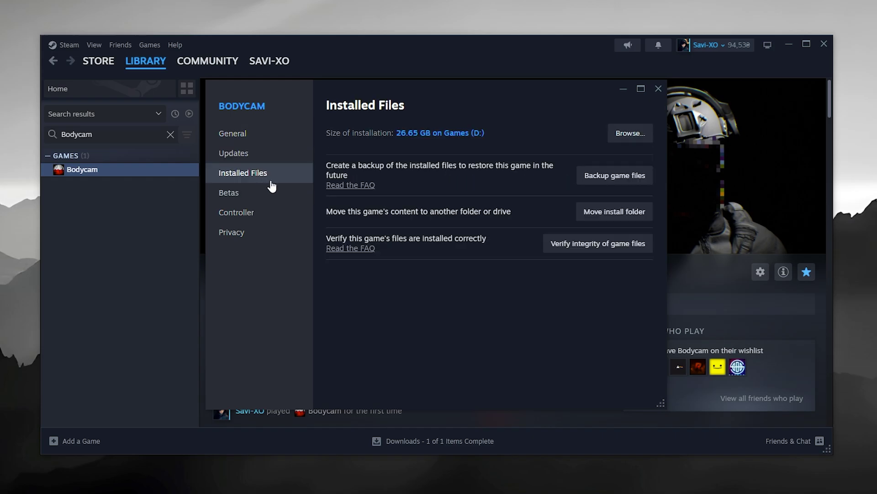
left_click(631, 134)
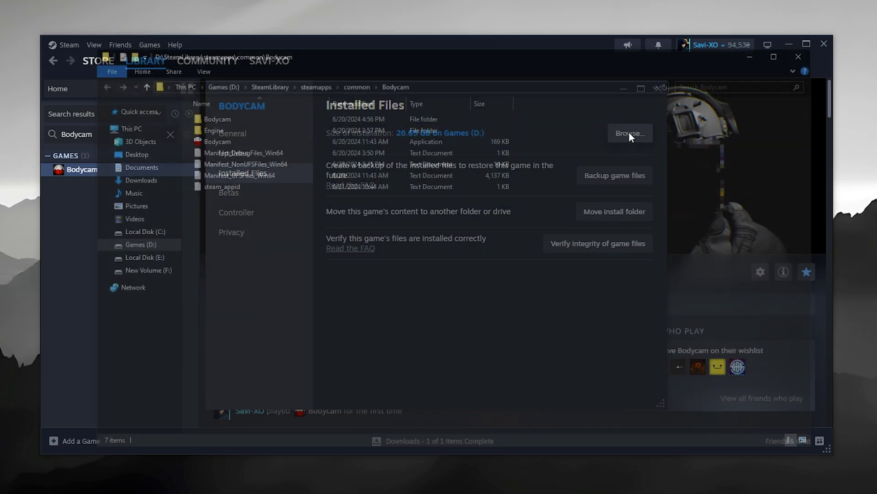
Step: Go to the Win64 folder inside Bodycam's Bodycam and Binaries subfolders
left_click(218, 117)
double_click(219, 117)
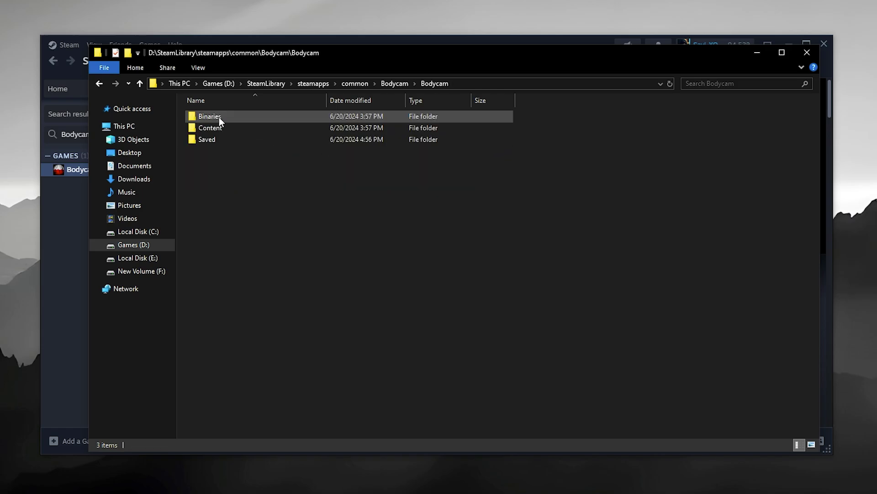
double_click(207, 116)
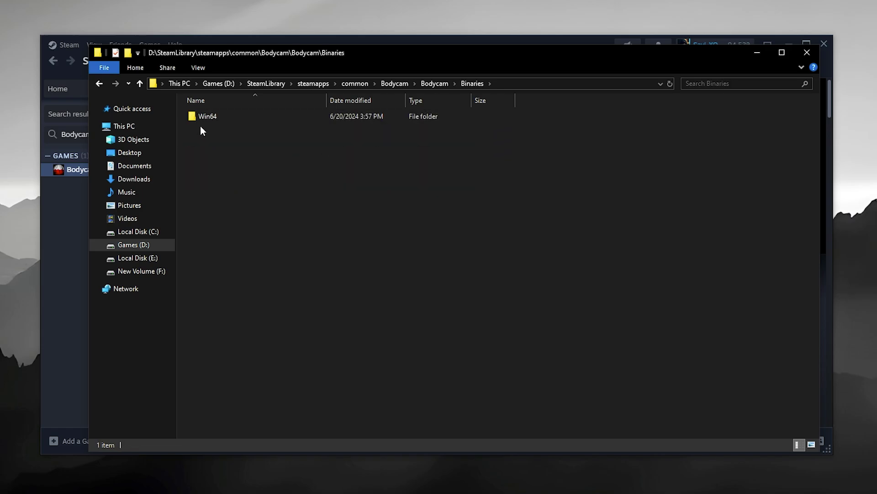
double_click(222, 115)
Step: Disable fullscreen optimizations in the compatibility properties of Bodycam-Win64-Shipping
left_click(246, 116)
right_click(249, 116)
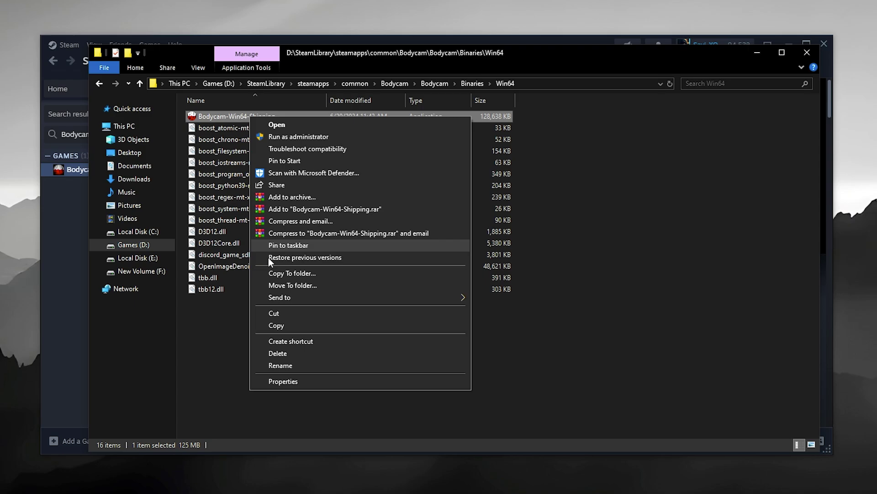
left_click(281, 383)
left_click_drag(351, 133, 402, 111)
left_click(356, 121)
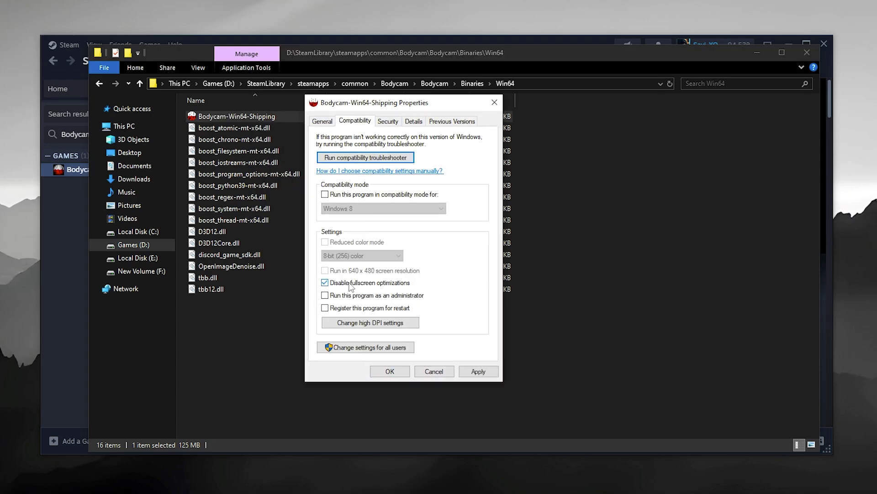
Step: Override the high DPI scaling behavior with scaling performed by Application, and apply the executable's compatibility settings
left_click(360, 322)
left_click_drag(477, 143, 567, 144)
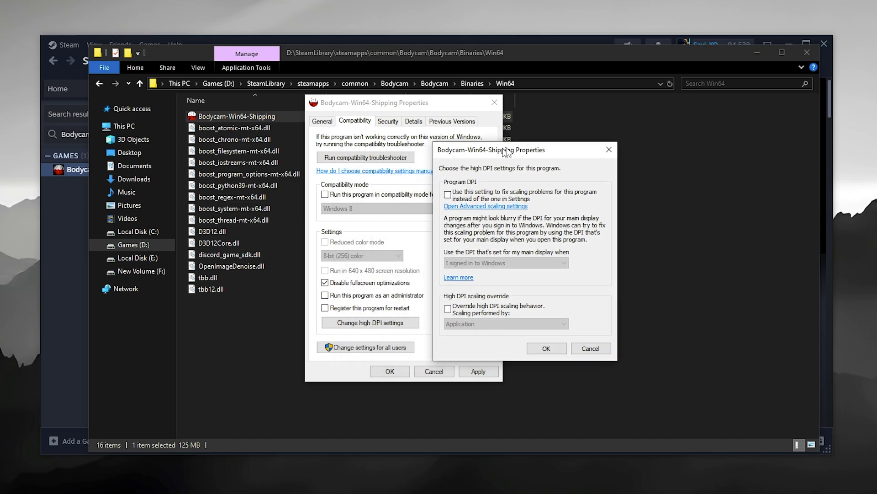
left_click(511, 300)
left_click(569, 315)
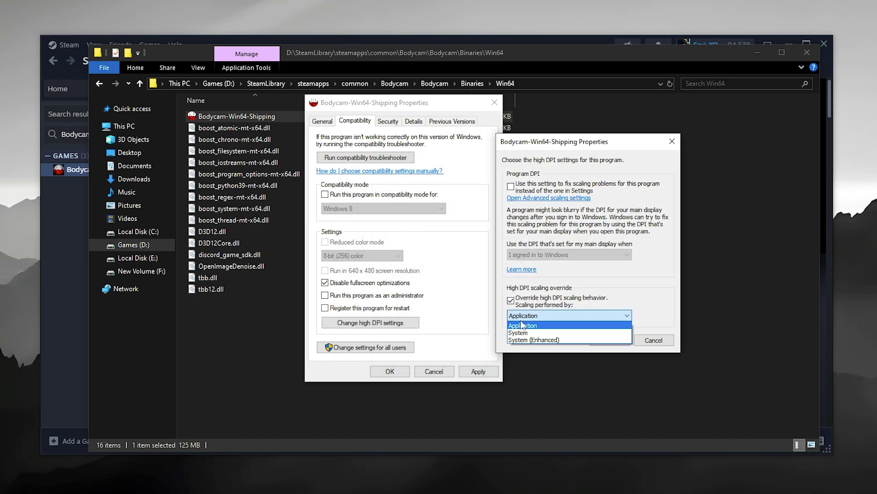
left_click(526, 324)
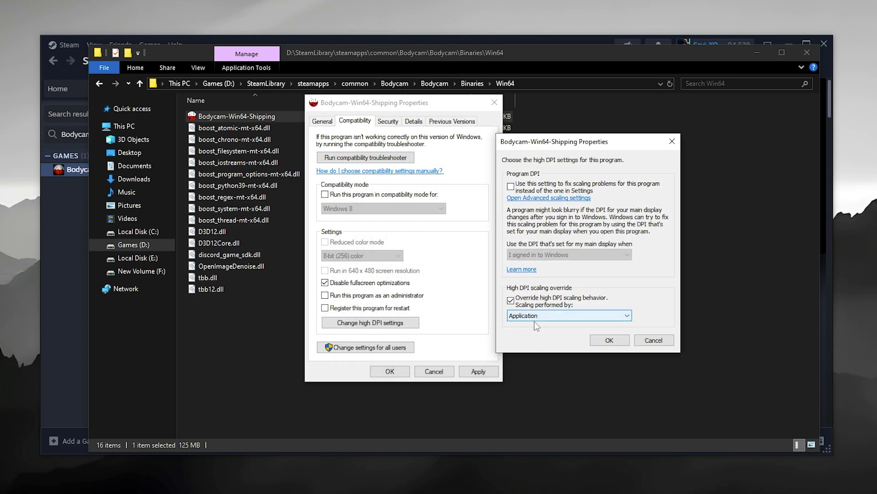
left_click(610, 342)
left_click(478, 372)
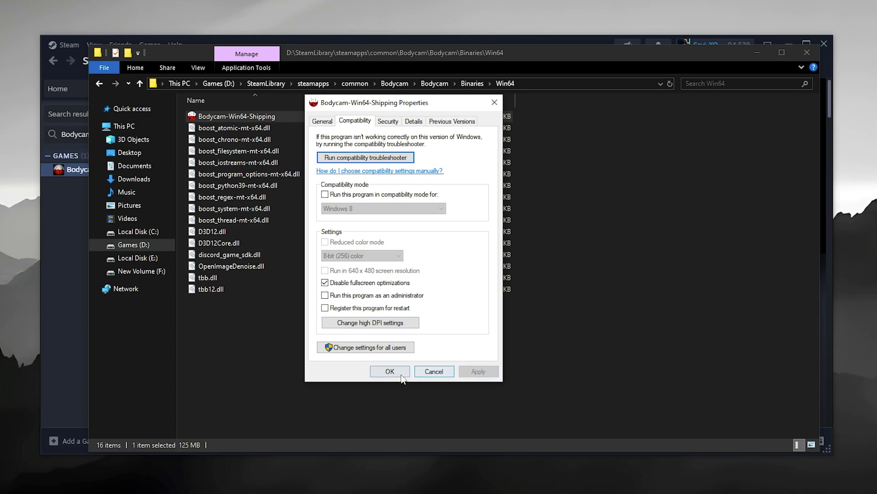
left_click(395, 372)
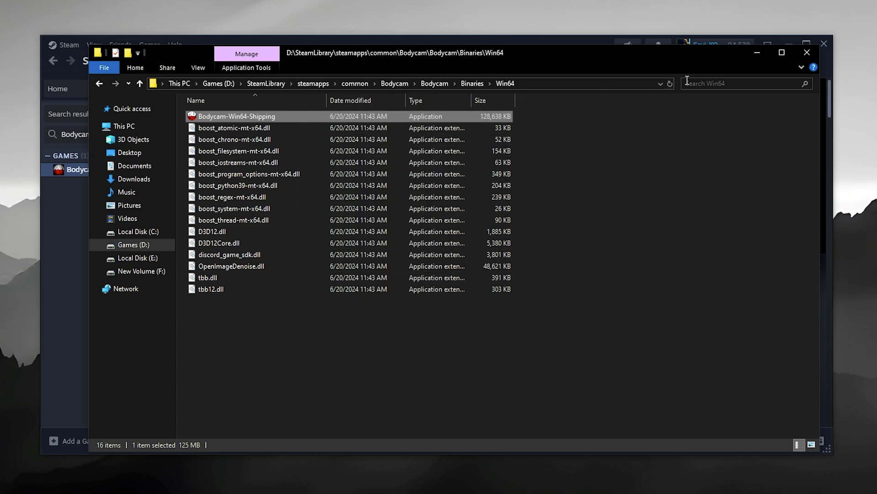
Step: Close the Win64 folder and Bodycam's Steam properties, and minimize Steam
left_click(800, 58)
left_click(680, 74)
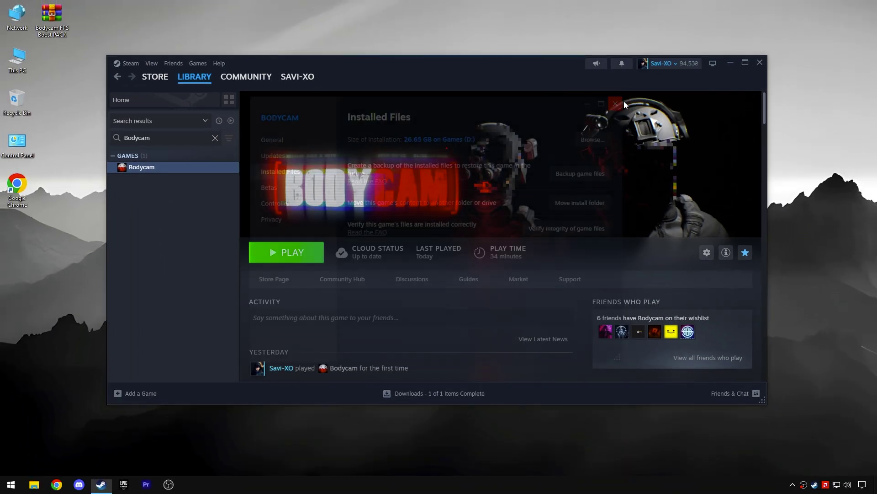
left_click(732, 66)
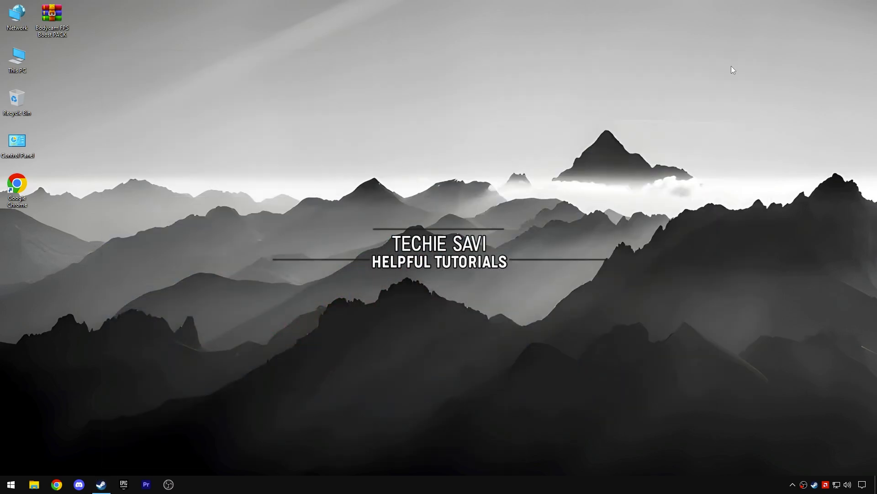
Step: Search Windows for "Graphics settings" and open that settings page
left_click(19, 483)
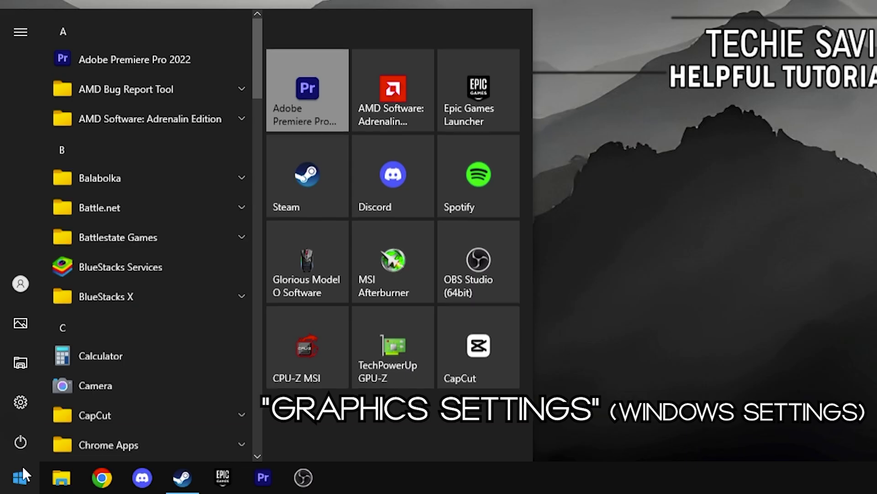
type("Graphics settings")
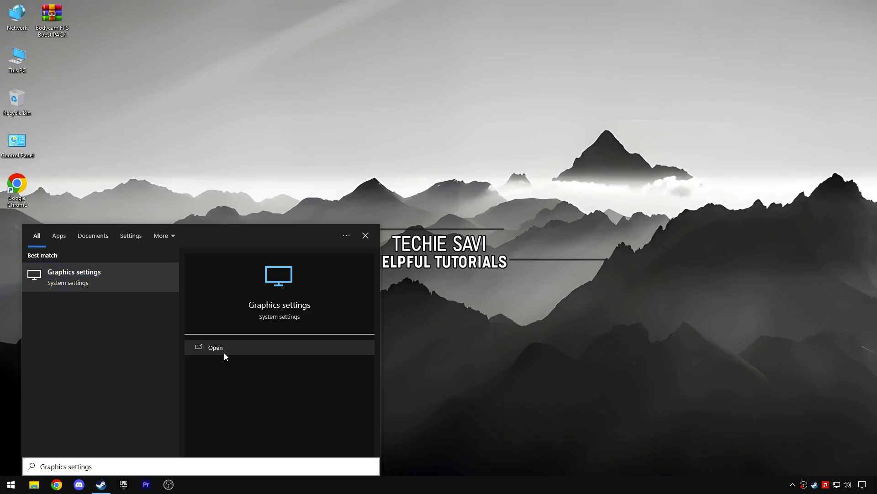
left_click(224, 352)
Step: Add Bodycam-Win64-Shipping from D:\SteamLibrary\steamapps\common\Bodycam\Bodycam\Binaries\Win64 as a desktop app under the graphics performance preference
left_click(71, 292)
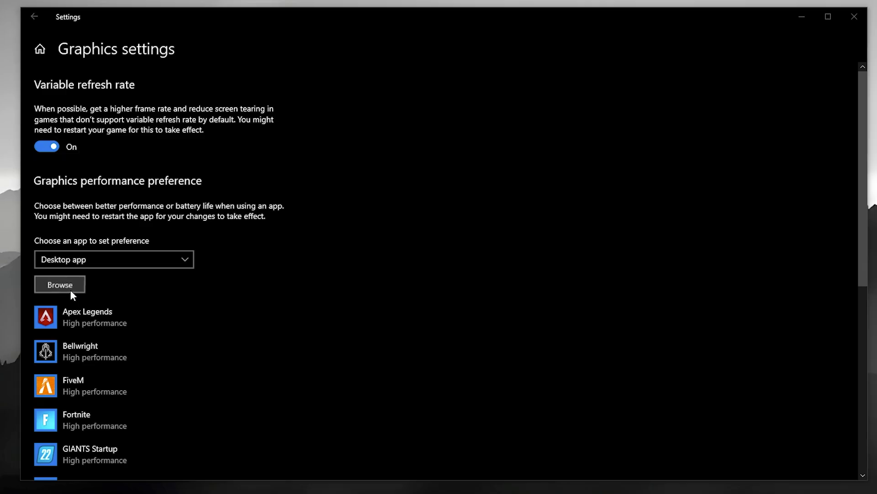
left_click(72, 220)
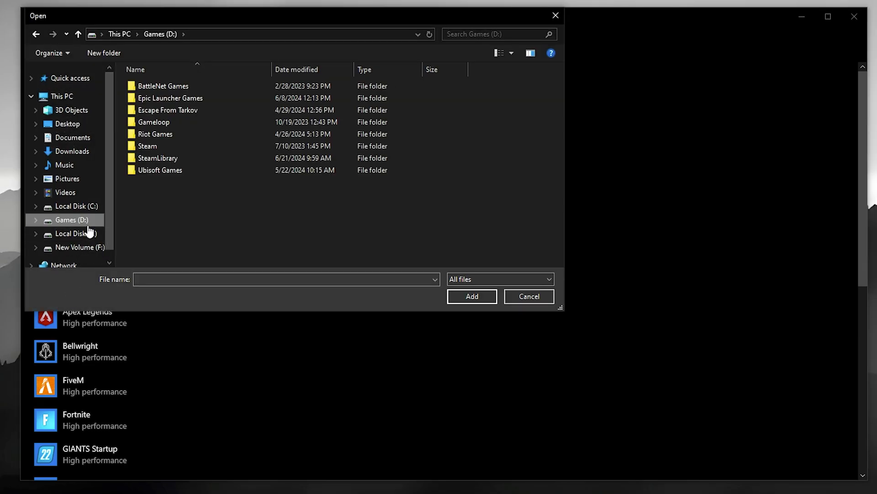
double_click(167, 157)
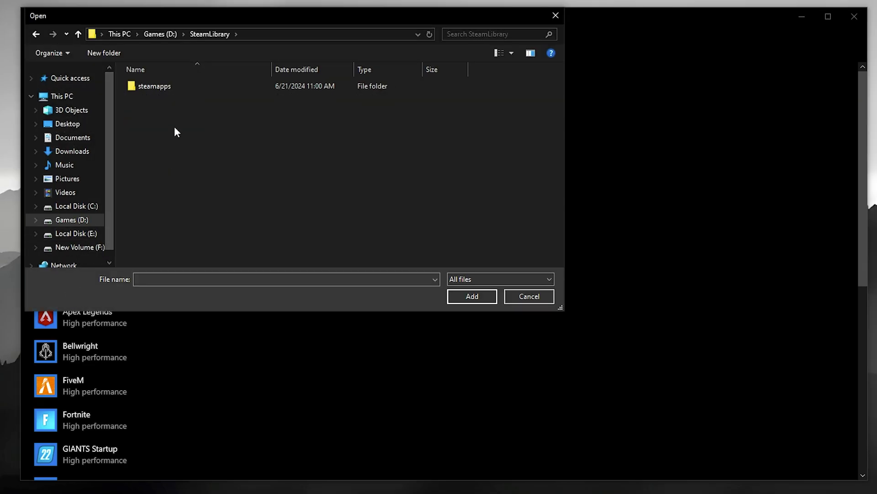
double_click(177, 86)
double_click(176, 86)
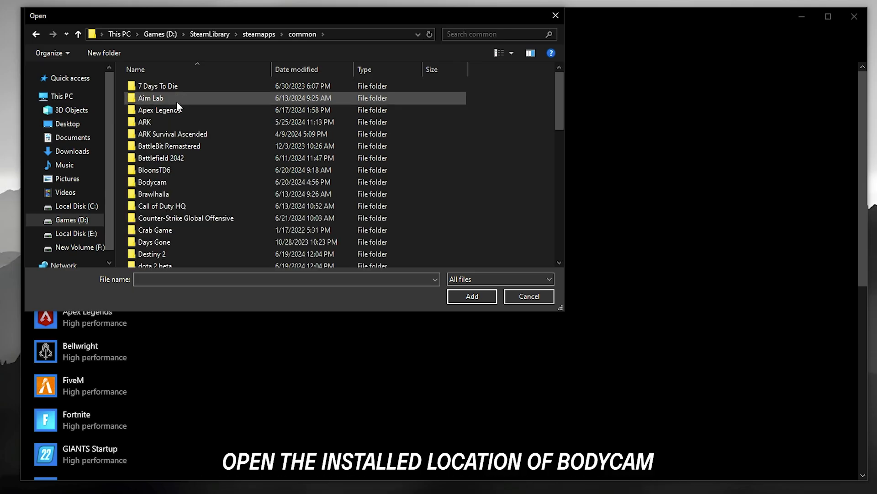
double_click(172, 182)
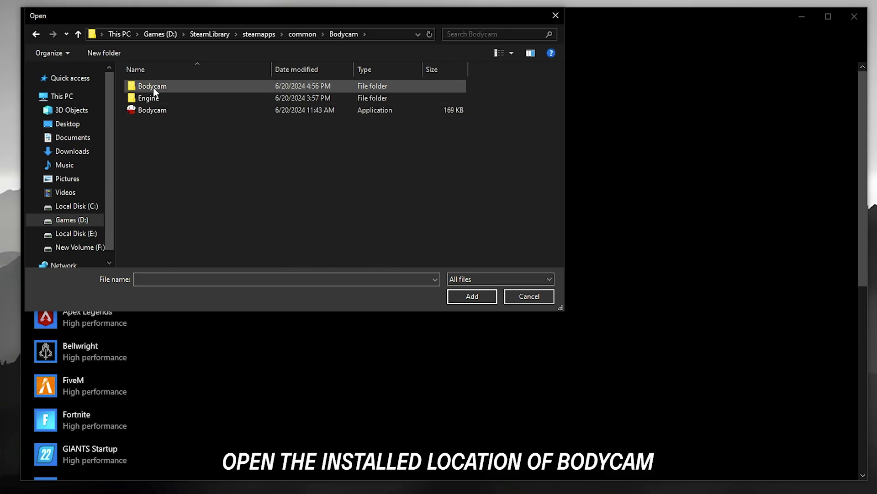
double_click(153, 87)
double_click(167, 86)
double_click(169, 86)
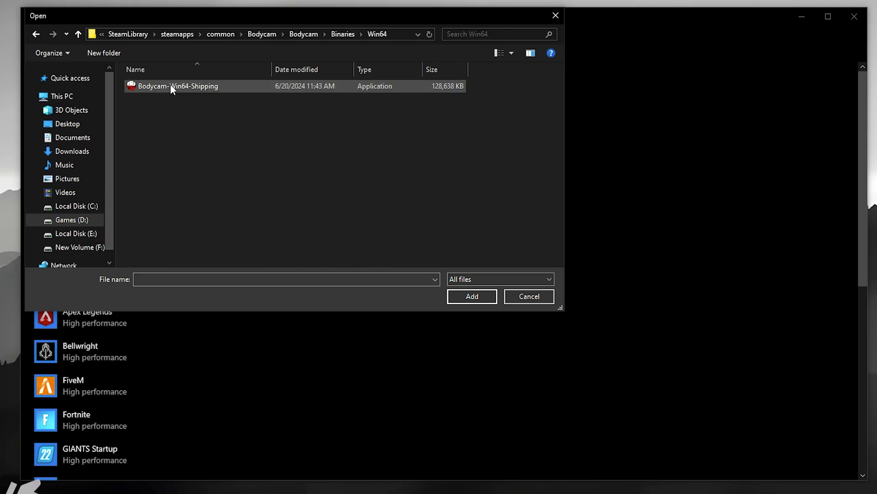
left_click(204, 86)
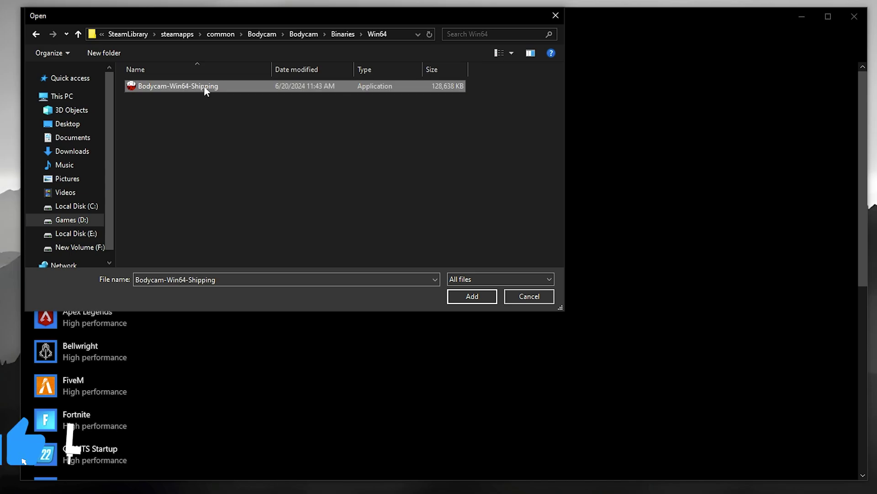
left_click(457, 297)
Step: Set Bodycam's graphics preference to High performance and save it
scroll(408, 307, "down", 3)
left_click(201, 339)
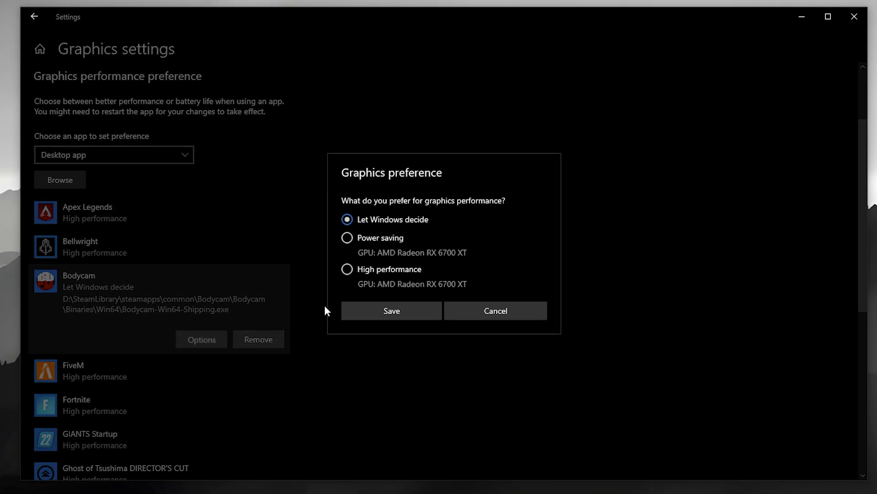
left_click(383, 271)
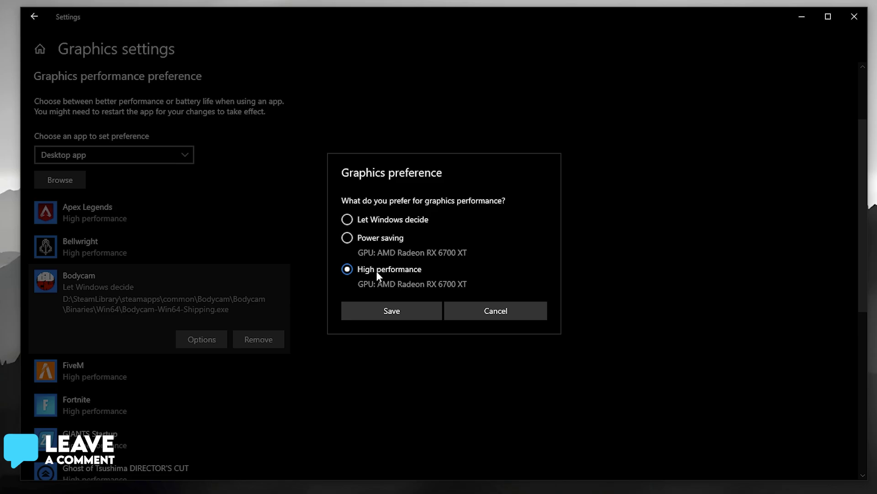
left_click(379, 307)
Step: Turn off Game Bar in the Windows Gaming settings and check the Game Mode setting
left_click(41, 49)
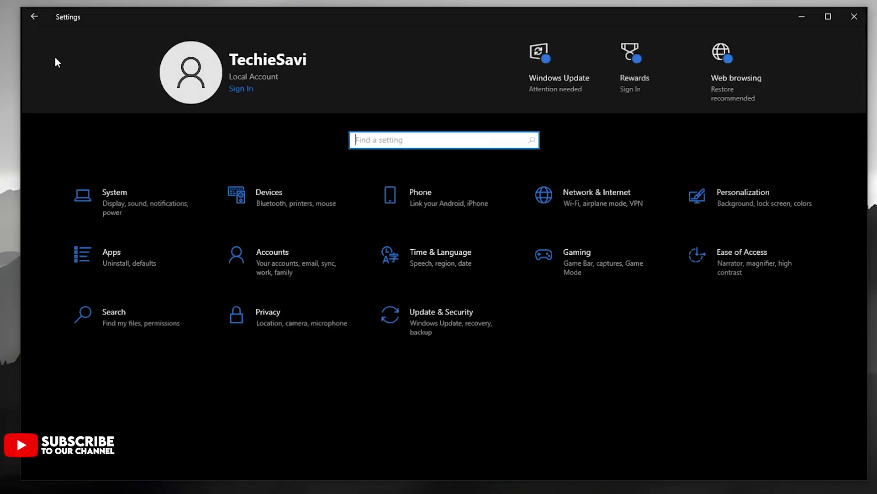
left_click(578, 262)
left_click(230, 139)
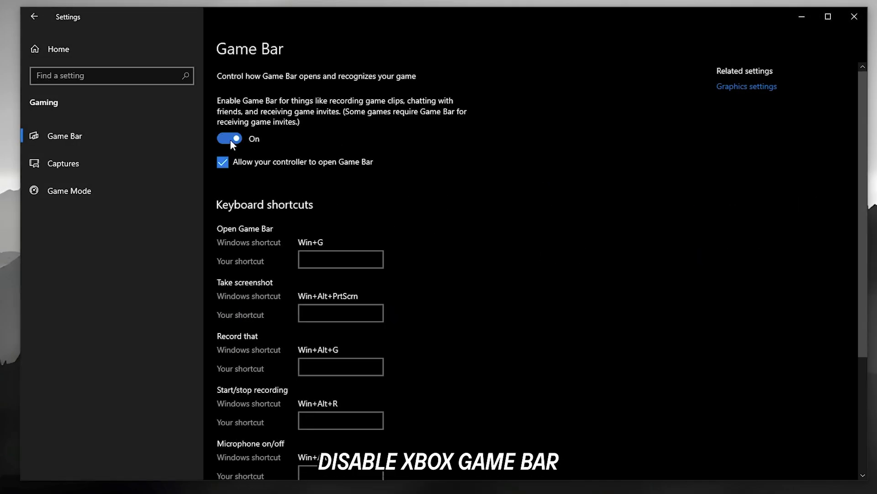
left_click(155, 191)
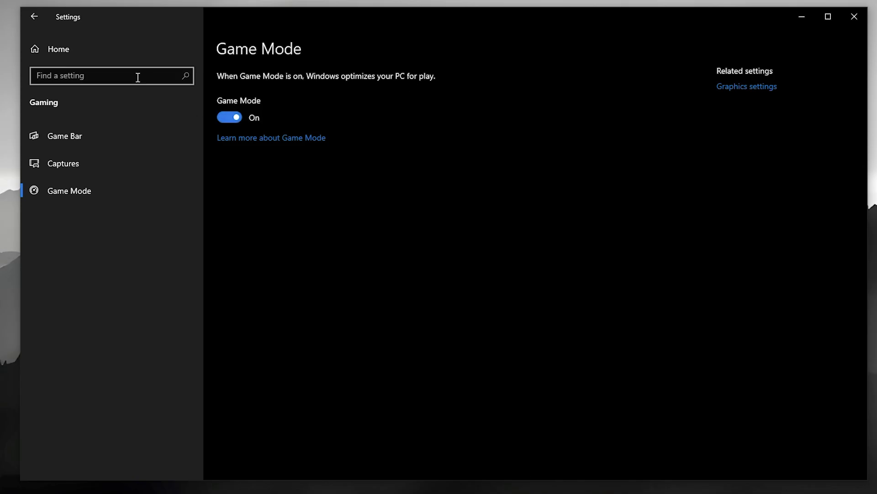
Step: Review the Searching Windows settings down to the Respect Device Power Mode Settings option under Indexer Performance
left_click(79, 58)
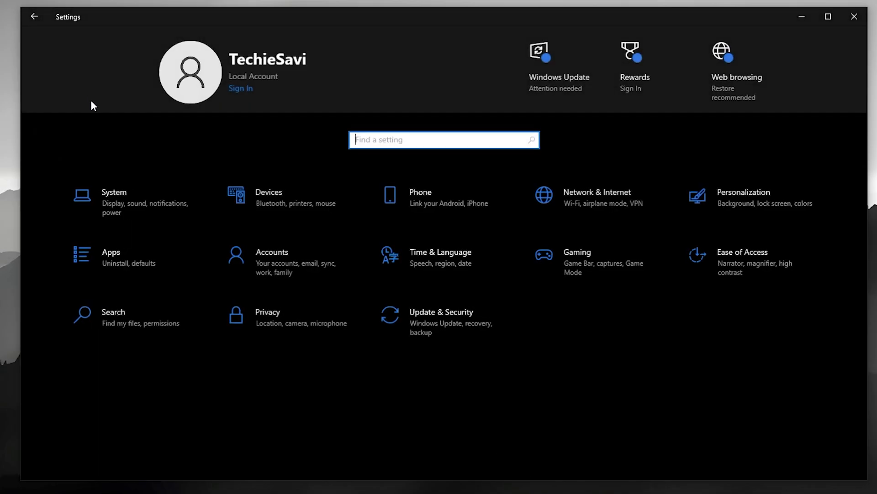
left_click(120, 317)
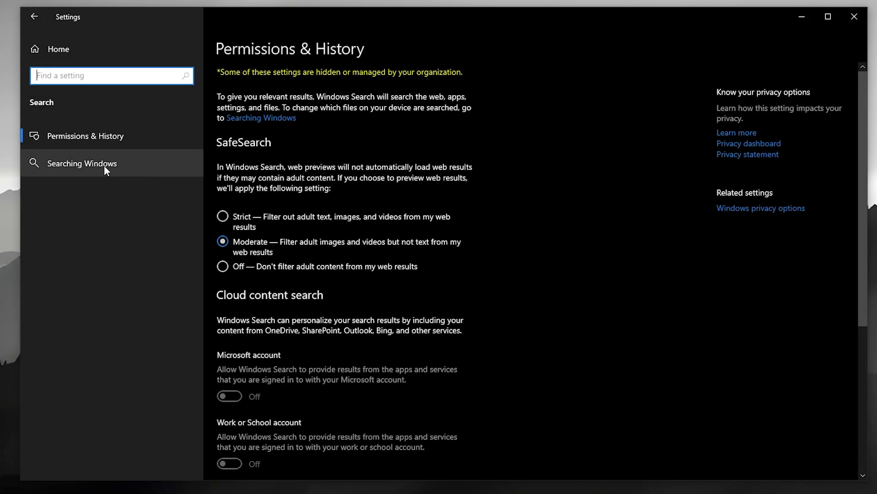
left_click(91, 166)
scroll(289, 201, "down", 10)
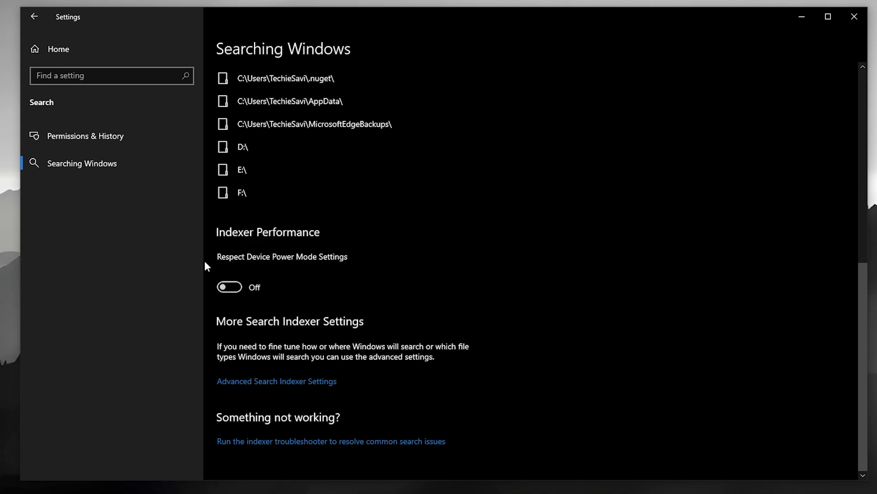
Step: In the General privacy settings, turn off language-list access for websites, app launch tracking and suggested content in Settings
left_click(64, 57)
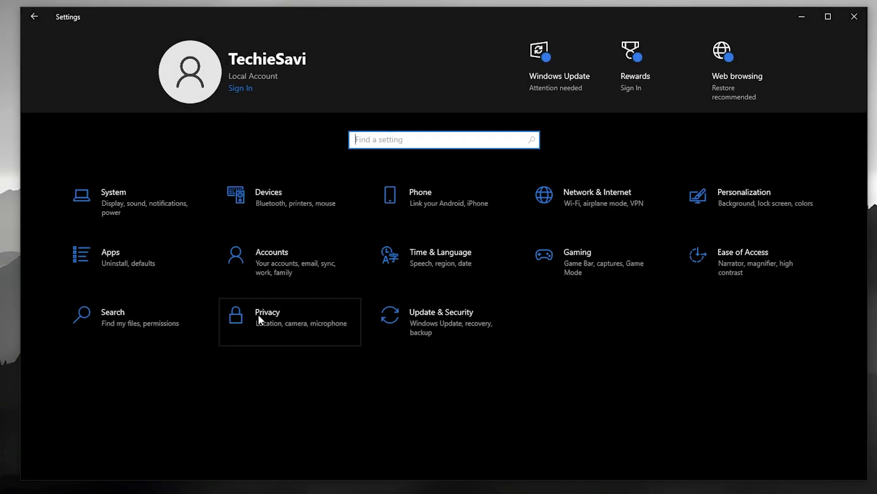
left_click(276, 313)
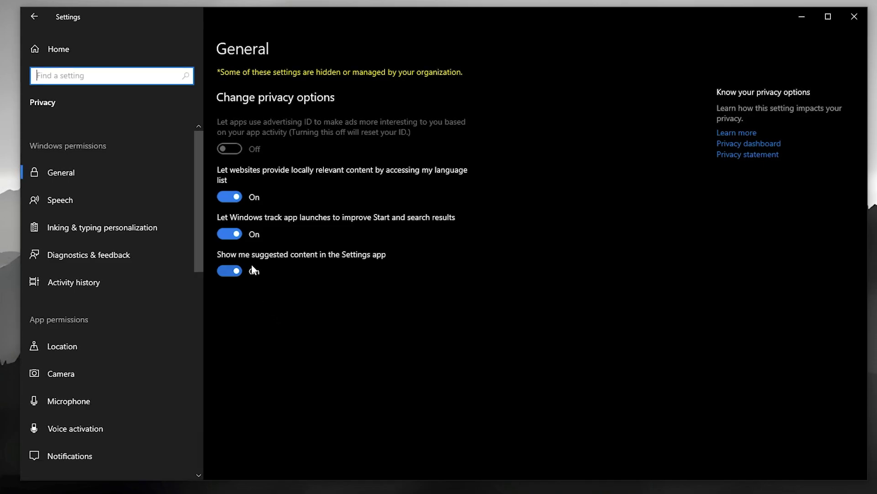
left_click(233, 201)
left_click(237, 236)
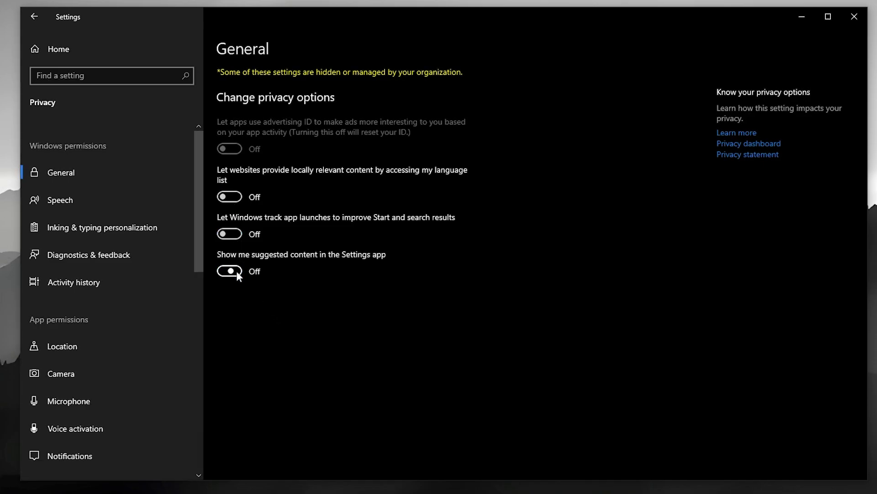
Step: Turn off letting apps run in the background in the privacy settings and close Settings
left_click_drag(202, 253, 198, 457)
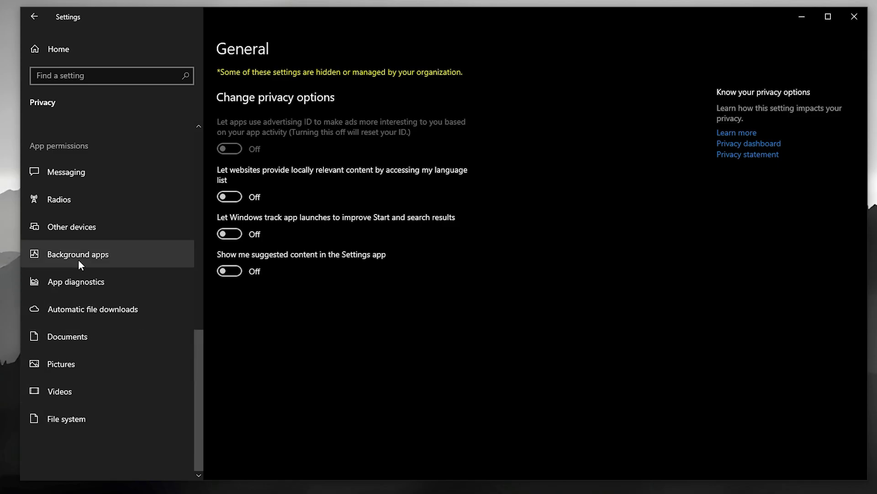
left_click(61, 256)
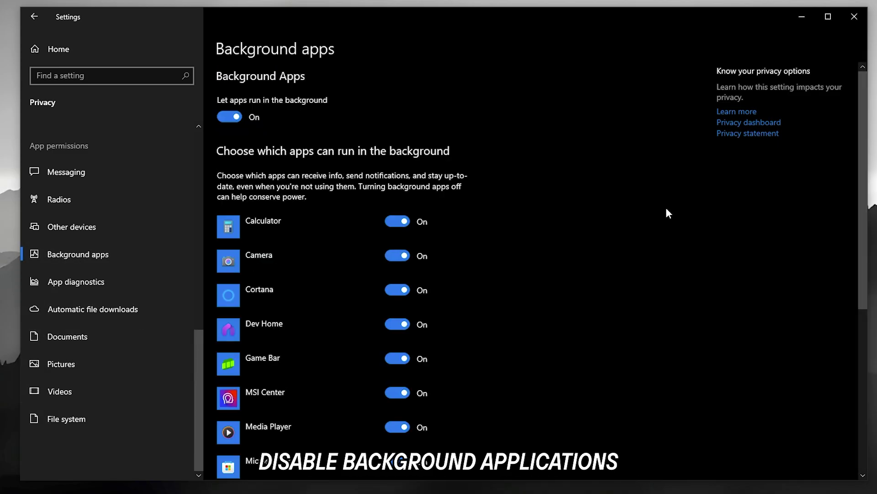
mouse_move(862, 192)
left_mouse_down()
mouse_move(868, 350)
mouse_move(871, 190)
left_mouse_up()
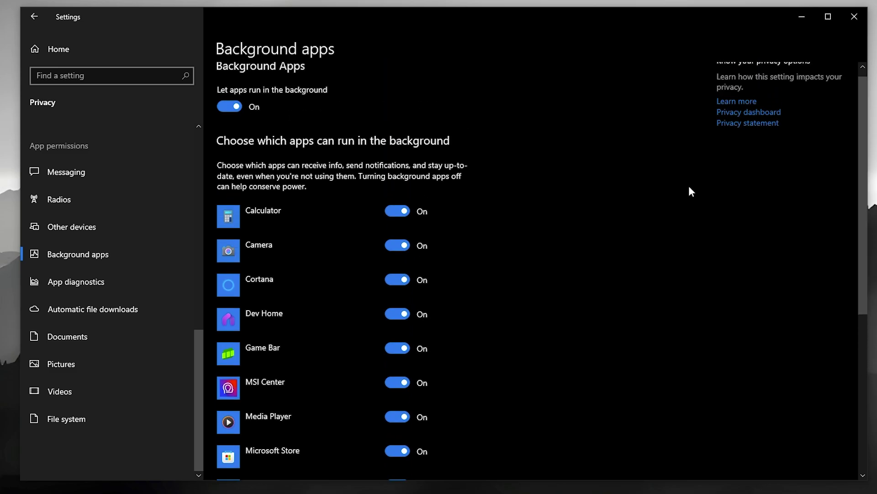
left_click(240, 122)
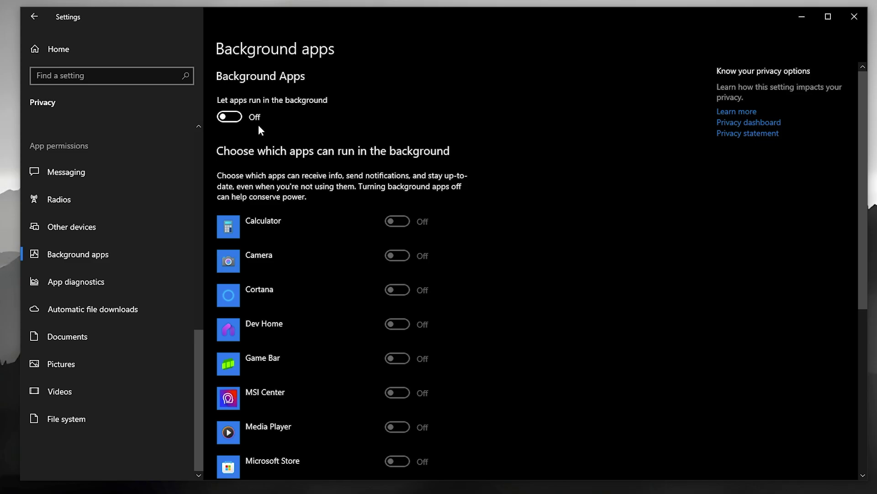
left_click(94, 49)
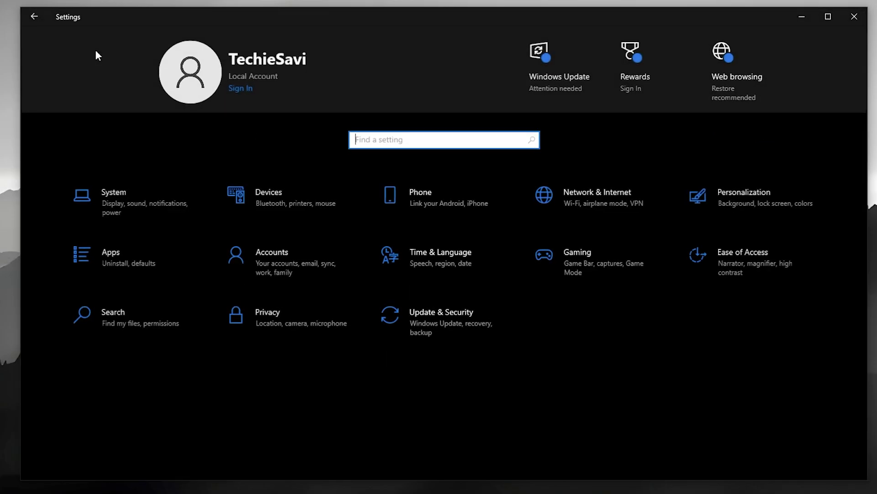
left_click(854, 16)
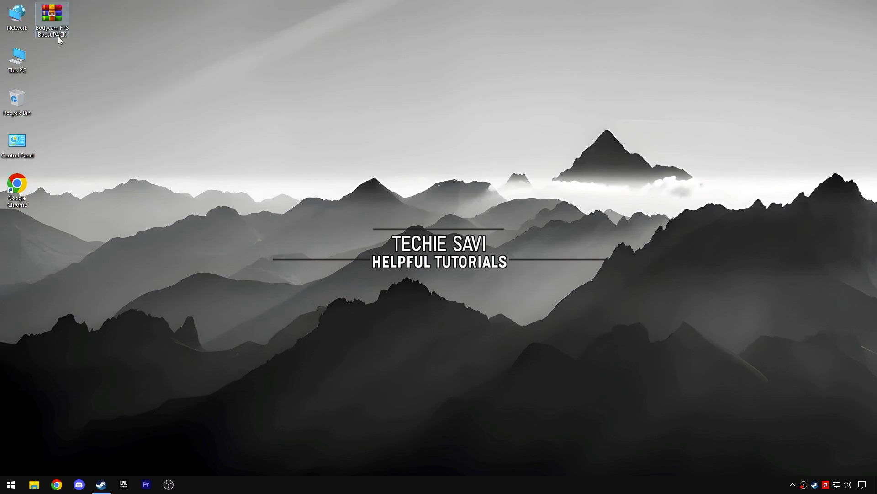
Step: Extract the Bodycam FPS Boost PACK folder from its RAR archive to the desktop and close the archive
left_click_drag(58, 36, 371, 169)
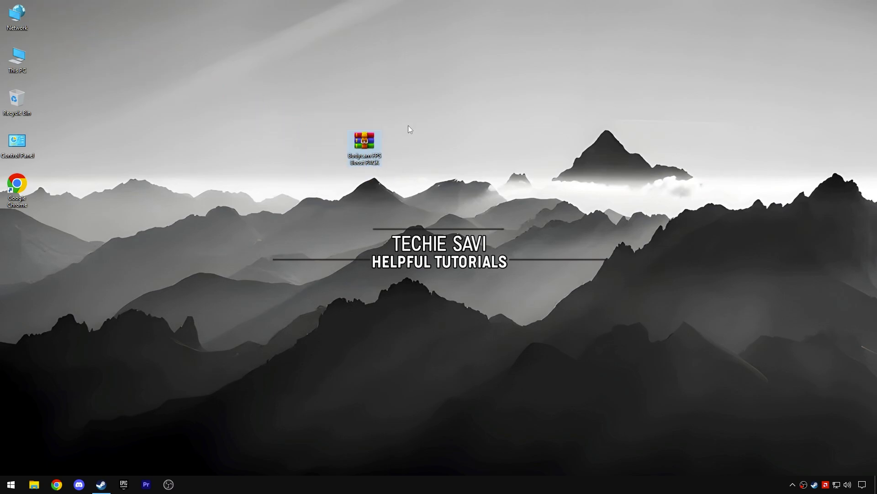
double_click(365, 142)
left_click(122, 150)
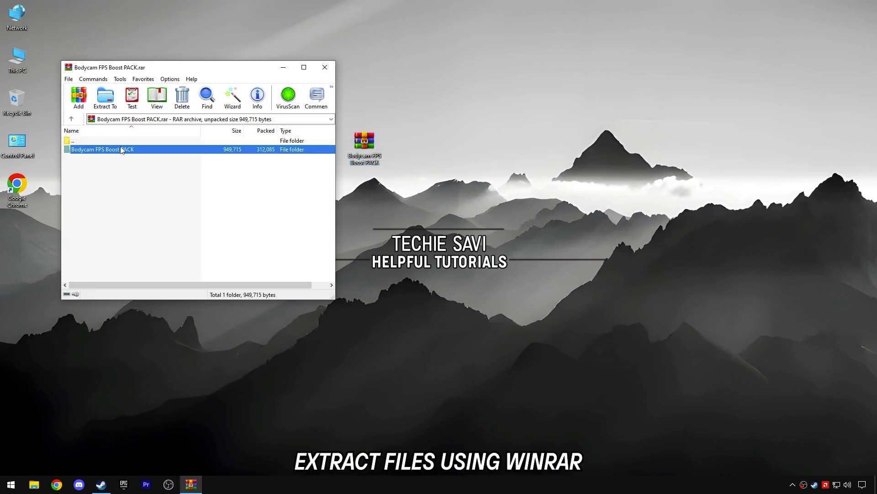
left_click_drag(346, 192, 406, 201)
left_click(325, 68)
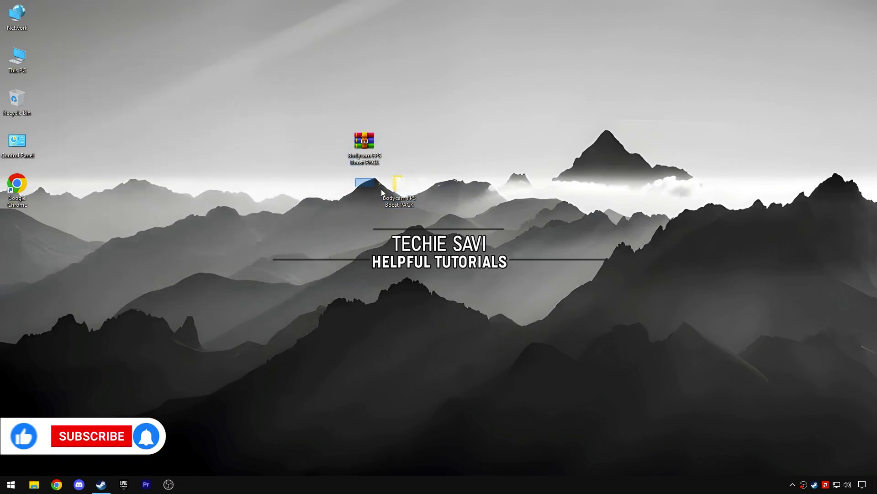
Step: Open the 1 - Bodycam Windows Priority folder inside the extracted Bodycam FPS Boost PACK folder
double_click(394, 188)
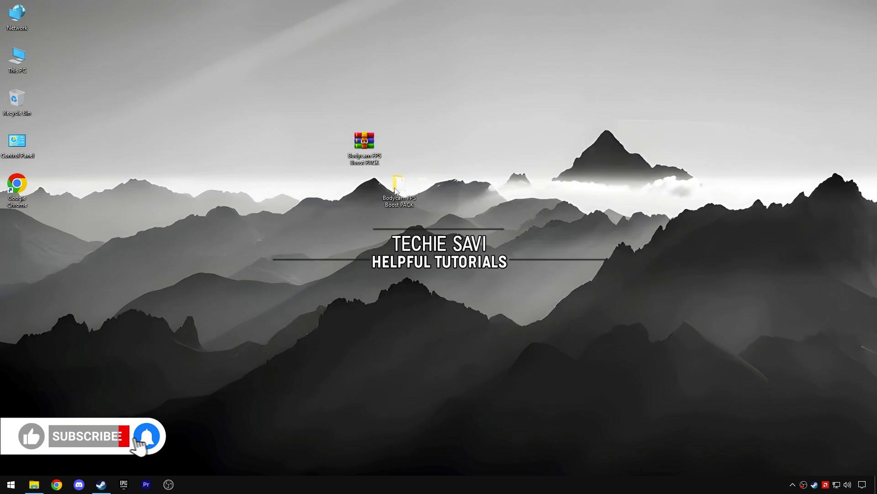
mouse_move(301, 199)
left_mouse_down()
mouse_move(301, 140)
mouse_move(305, 201)
left_mouse_up()
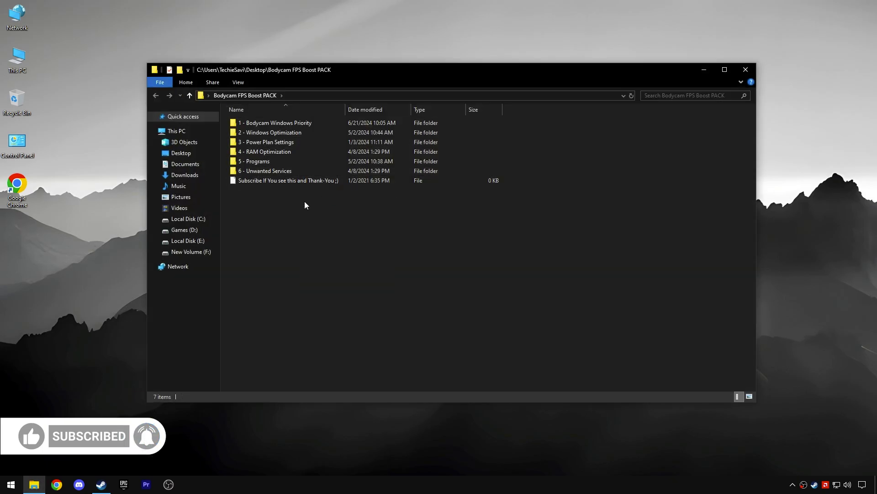
double_click(290, 127)
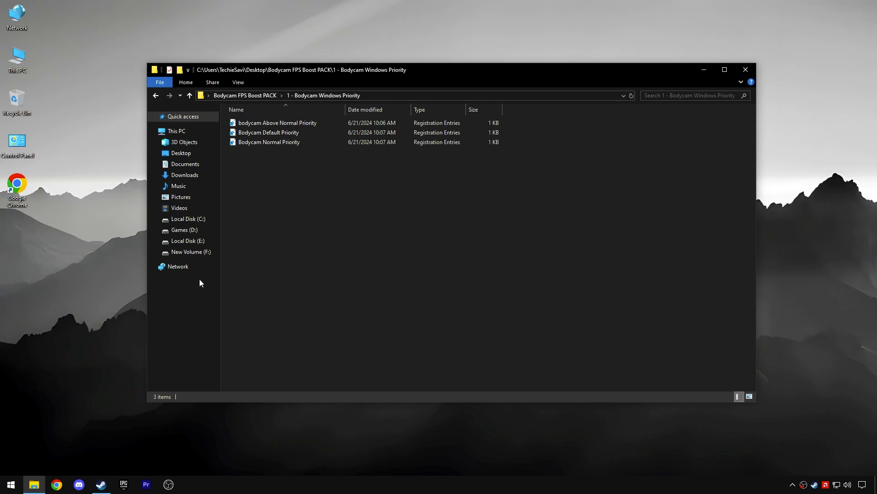
Step: Search Windows for Create a restore point, open its System Protection settings and select the Local Disk (C:) system drive
left_click(11, 484)
type("Cr")
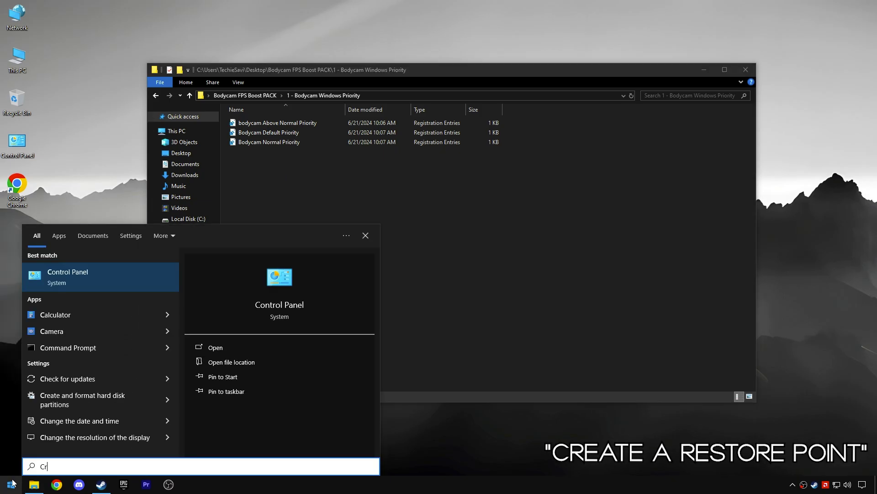
type("eate a res")
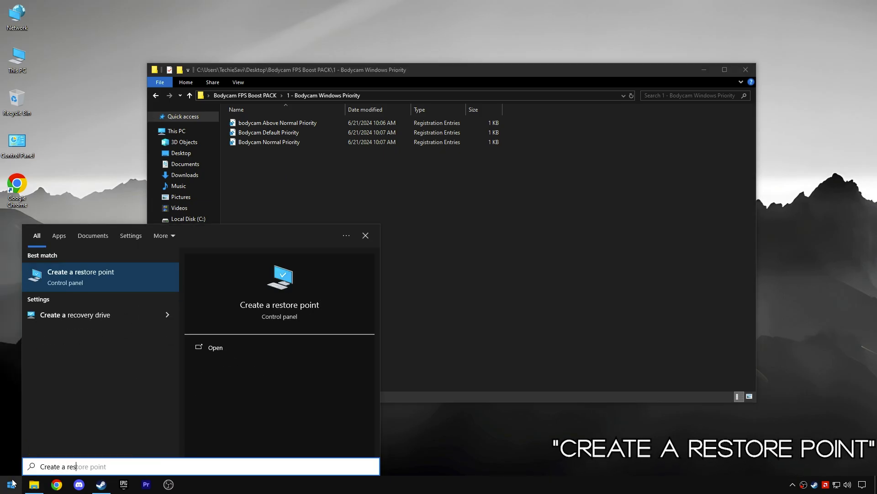
type("tore Point")
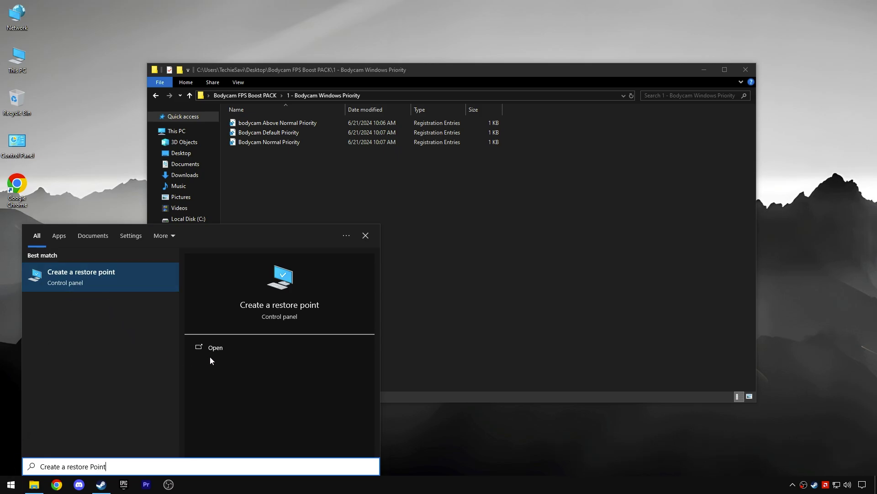
left_click(221, 347)
left_click(129, 208)
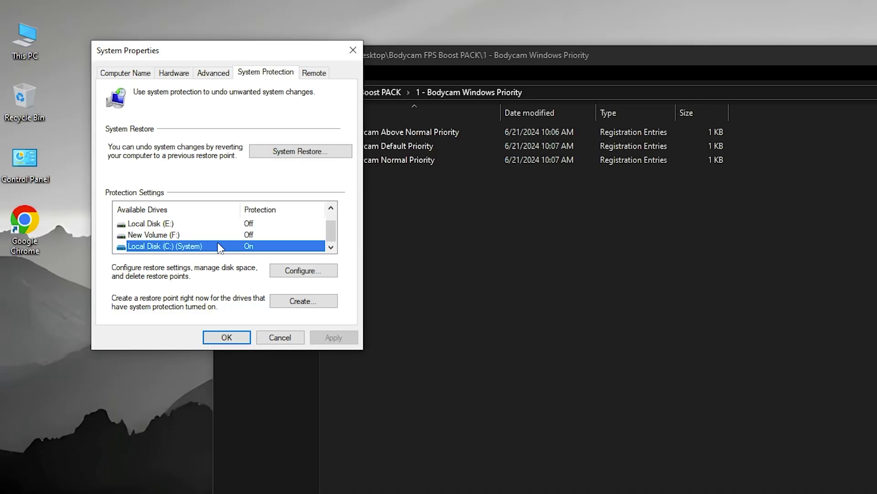
Step: Create a restore point named Bodycam FPS Boost and close System Properties
left_click(302, 301)
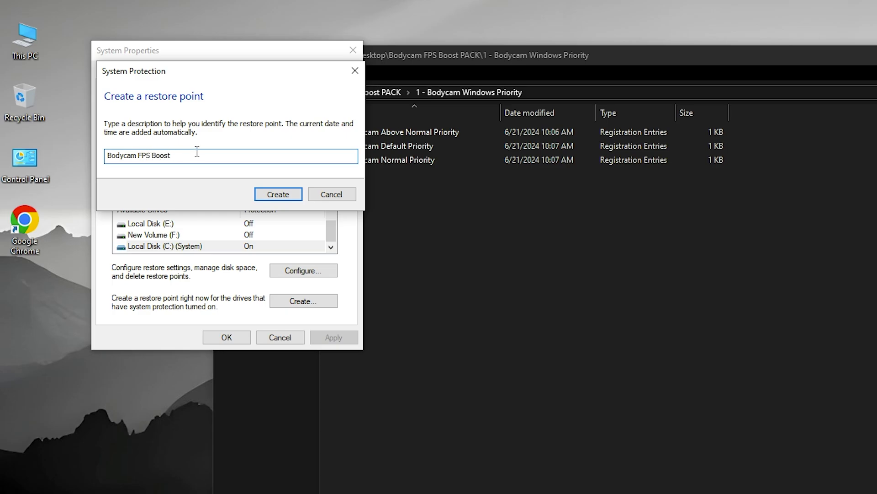
left_click(277, 194)
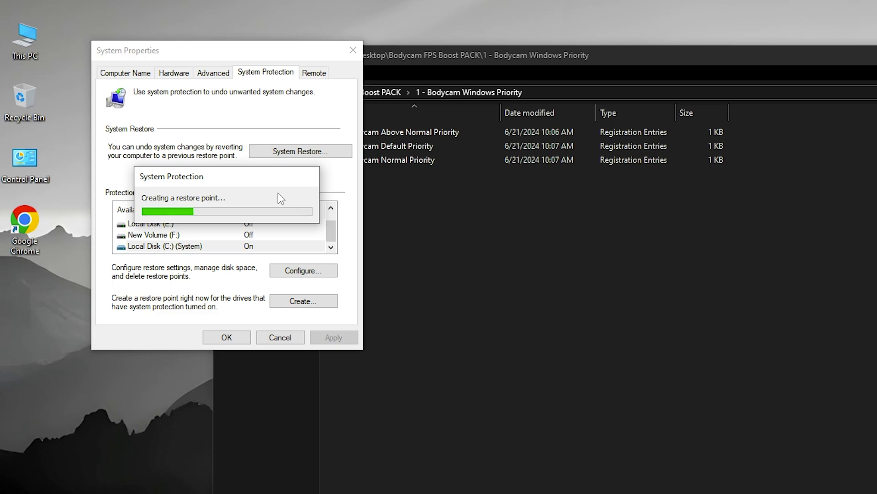
left_click(137, 153)
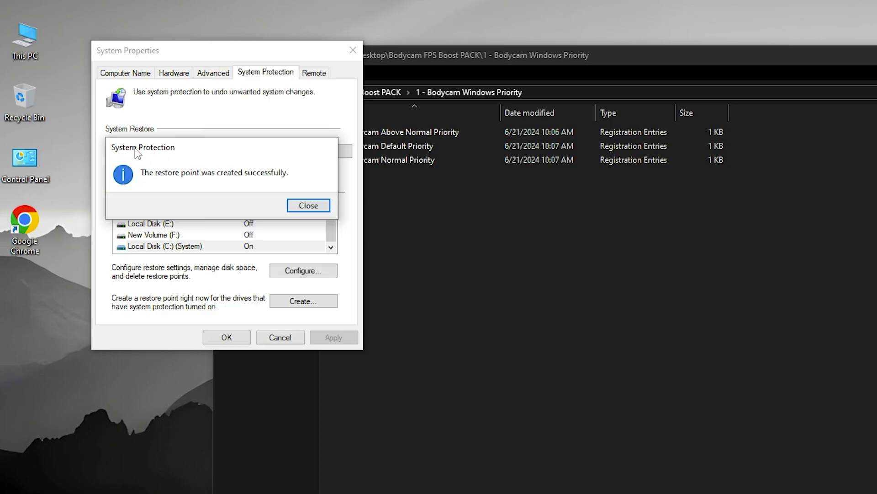
left_click(303, 206)
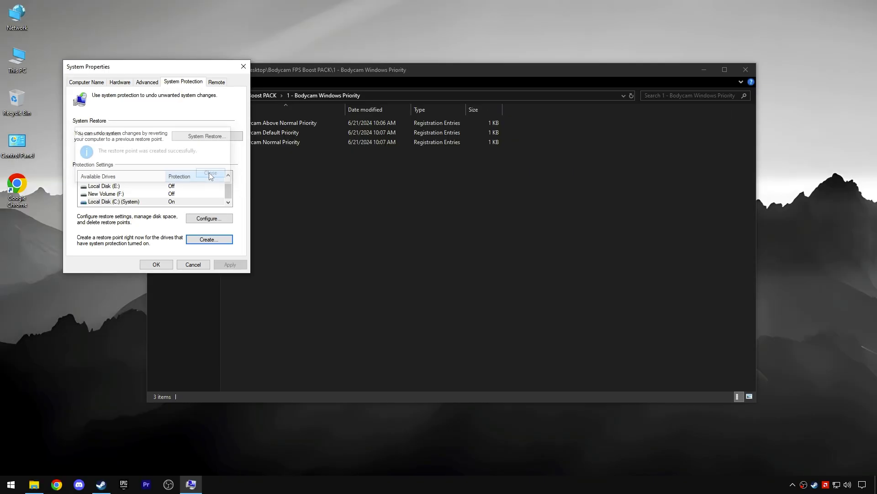
left_click(166, 265)
Step: Examine the contents of the bodycam Above Normal Priority registry file in Notepad and close it
left_click(305, 123)
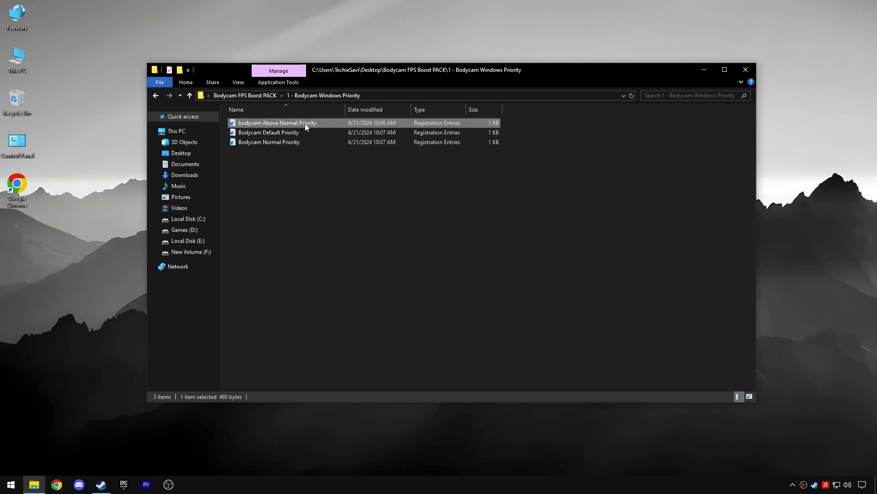
right_click(306, 124)
left_click(318, 139)
left_click_drag(373, 137, 311, 120)
key("ctrl+a")
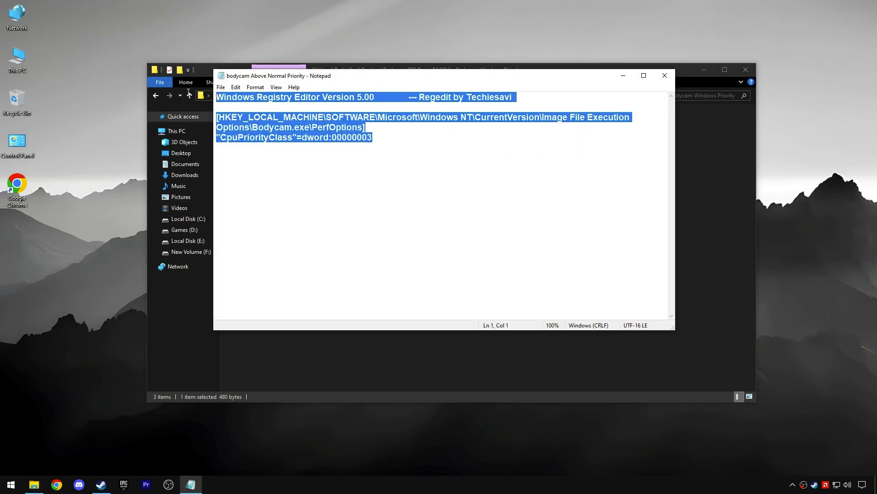
left_click(414, 135)
left_click(664, 79)
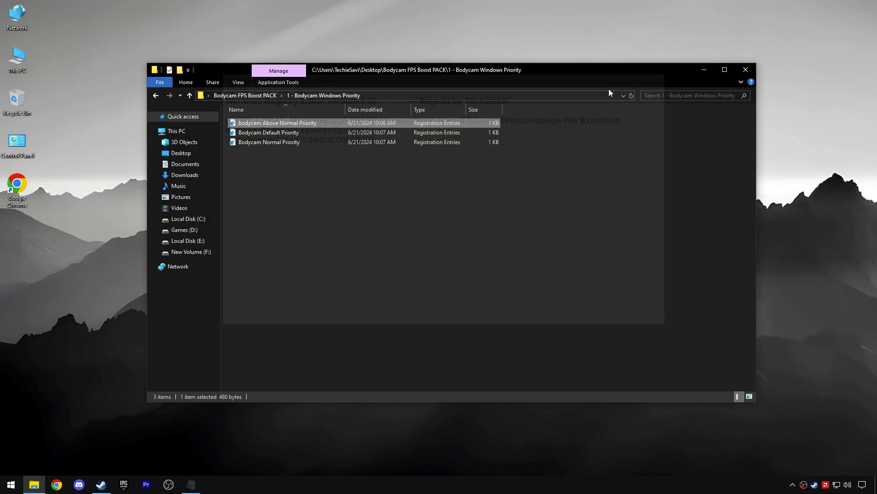
Step: Add the bodycam Above Normal Priority file's entries to the Windows registry
double_click(286, 122)
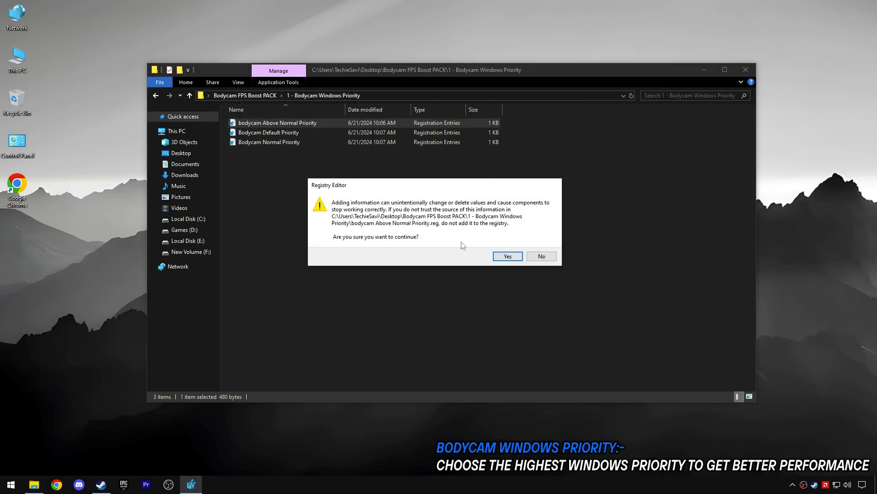
left_click(508, 257)
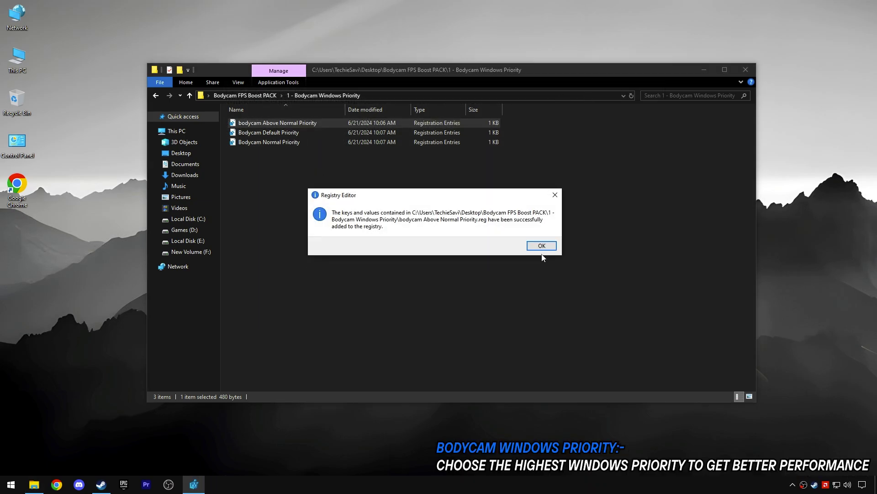
left_click(542, 246)
Step: Add the CPU Optimization file from the pack's 2 - Windows Optimization folder to the Windows registry
left_click(266, 96)
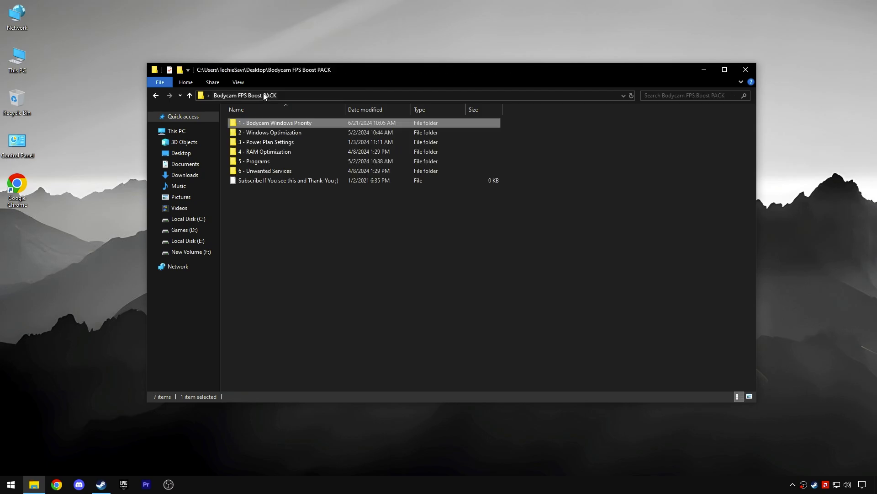
double_click(266, 132)
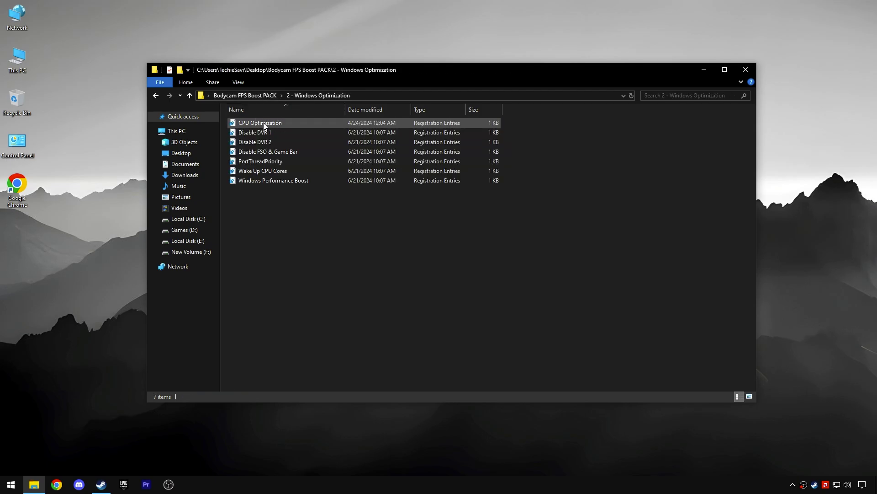
double_click(264, 124)
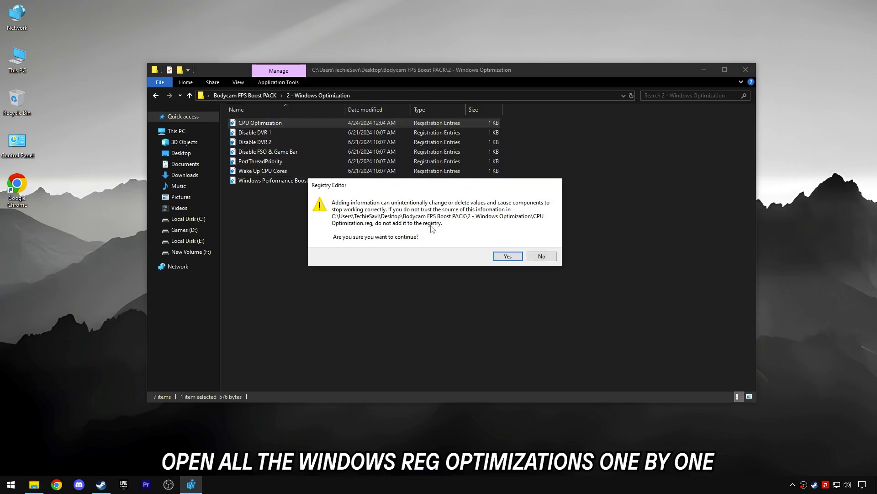
left_click(507, 256)
left_click(542, 241)
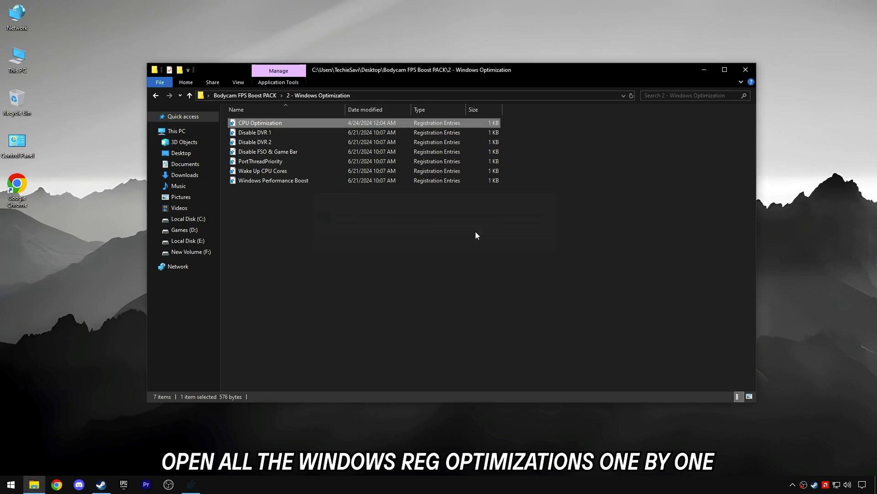
Step: Add the Disable DVR 1 file's entries to the Windows registry
left_click(257, 133)
double_click(257, 133)
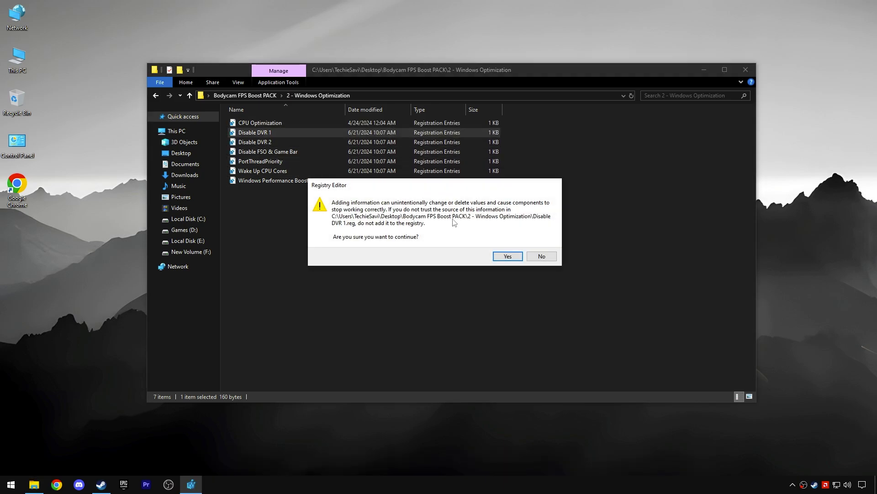
left_click(507, 256)
left_click(543, 241)
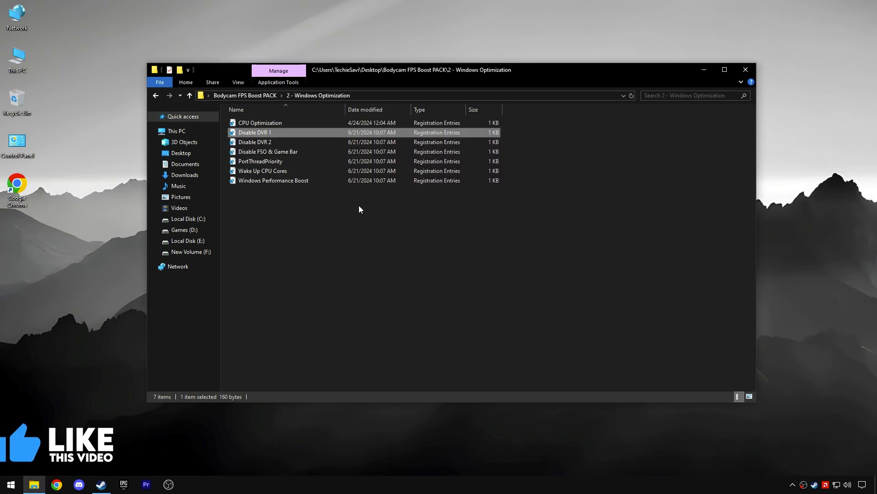
Step: Add the Disable DVR 2 and Disable FSO & Game Bar files' entries to the Windows registry
double_click(255, 142)
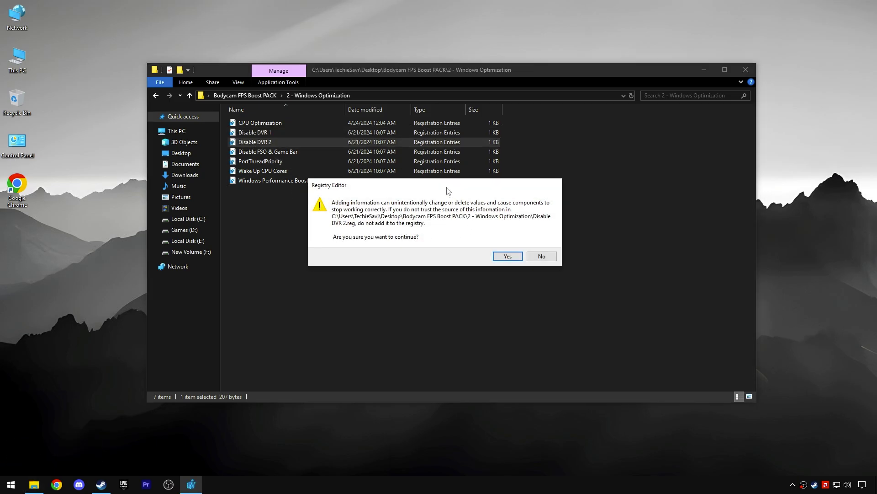
left_click(507, 256)
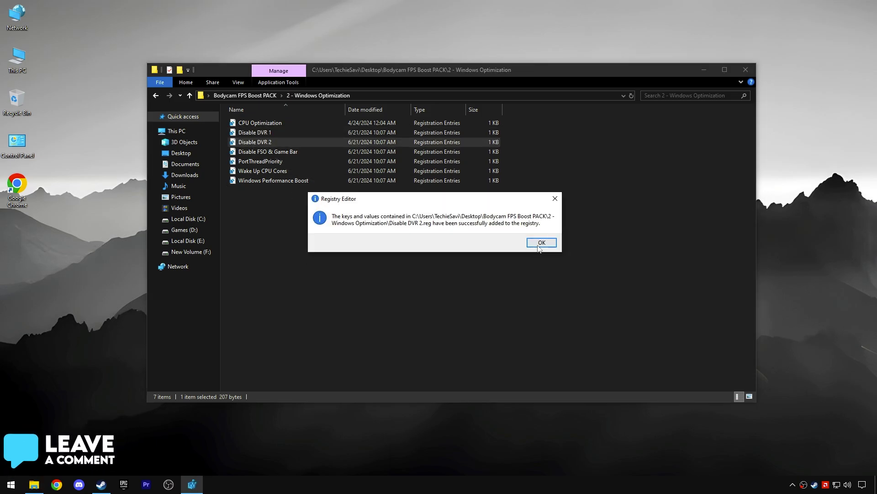
left_click(543, 241)
double_click(259, 152)
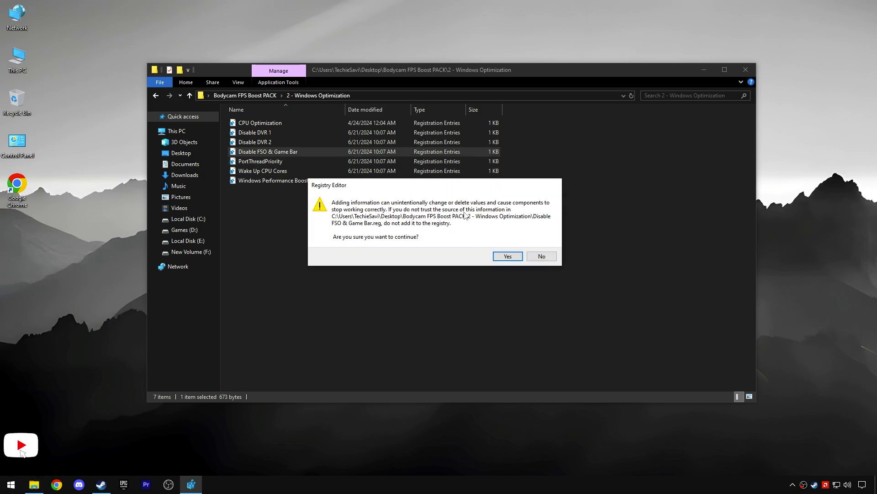
left_click(507, 256)
left_click(542, 242)
Step: Add the PortThreadPriority and Wake Up CPU Cores files' entries to the Windows registry
double_click(267, 162)
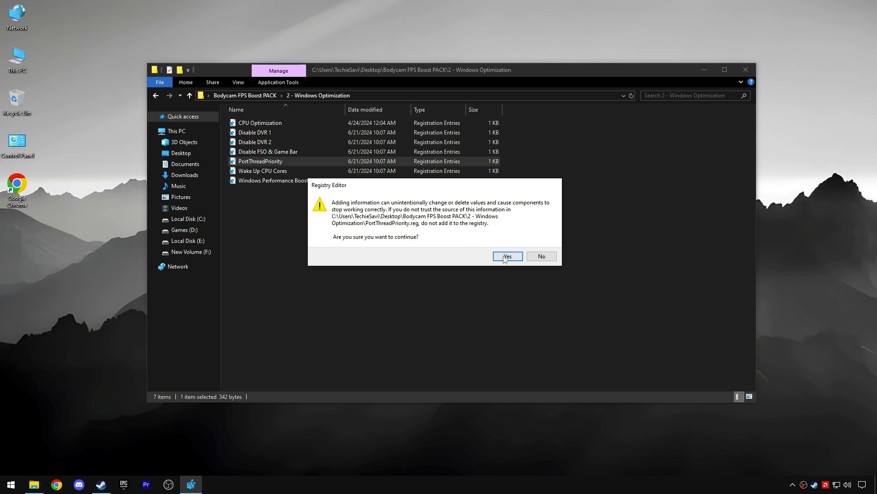
left_click(505, 257)
left_click(542, 242)
double_click(274, 171)
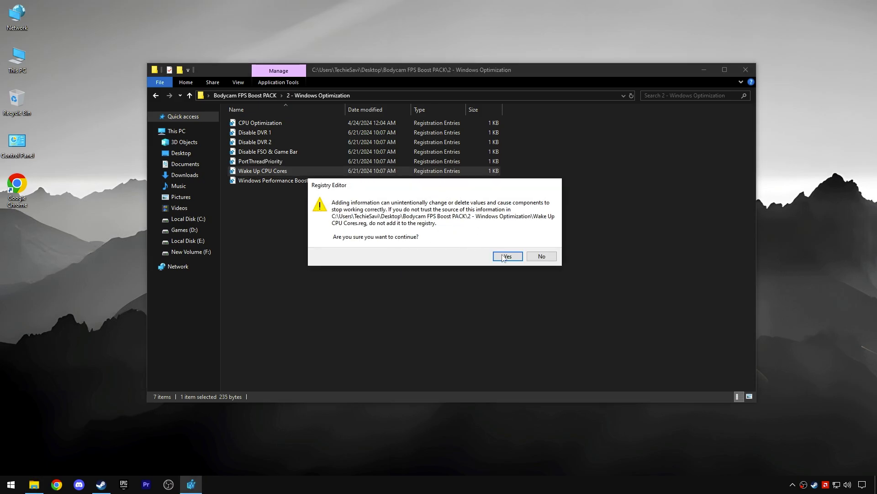
left_click(505, 257)
left_click(541, 245)
Step: Add the Windows Performance Boost file's entries to the Windows registry
left_click(283, 182)
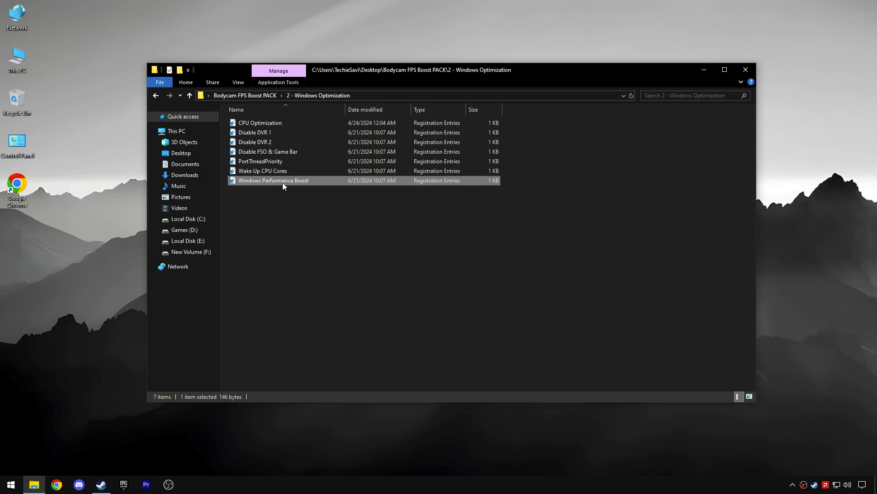
double_click(282, 182)
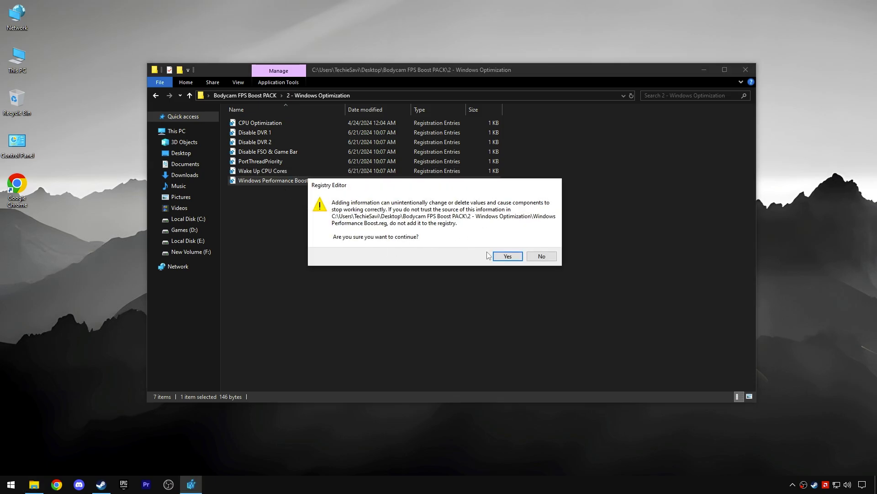
left_click(506, 256)
left_click(541, 245)
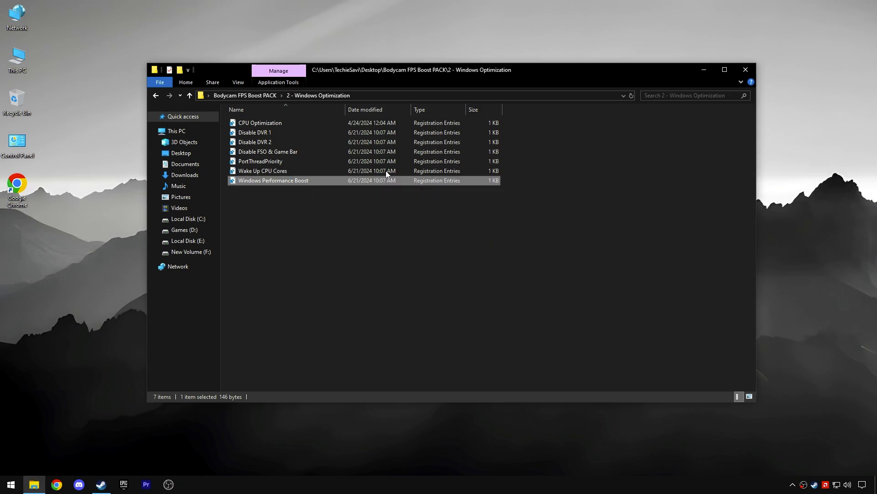
Step: Run the power plan import script from the pack's 3 - Power Plan Settings folder and make Ultimate Performance the active plan in Power Options
left_click(252, 95)
double_click(265, 139)
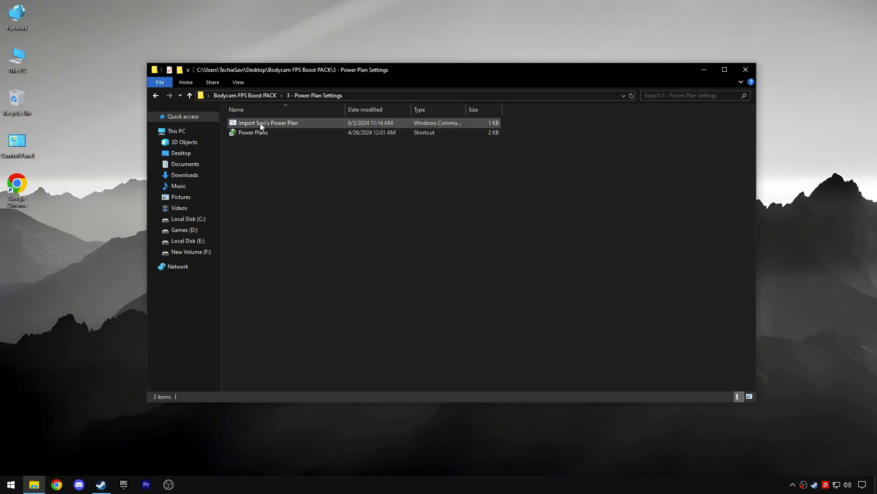
left_click(262, 124)
right_click(273, 123)
left_click(295, 160)
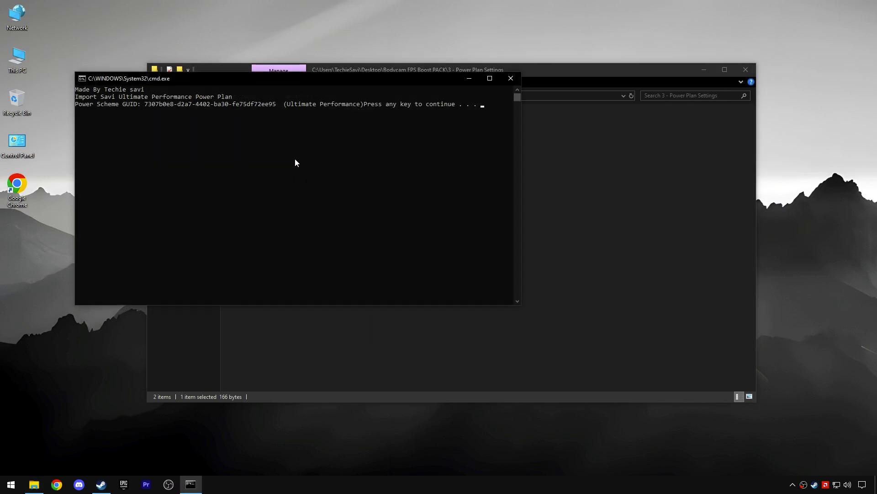
left_click_drag(280, 104, 306, 104)
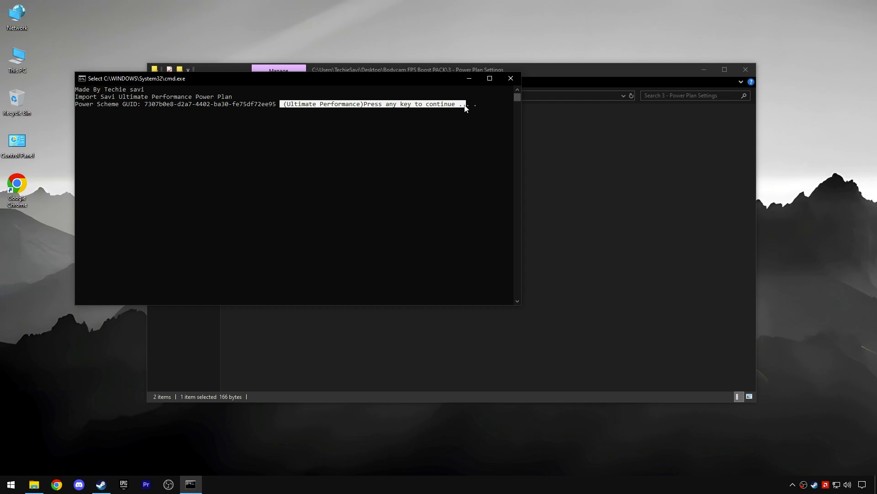
key("Return")
double_click(259, 133)
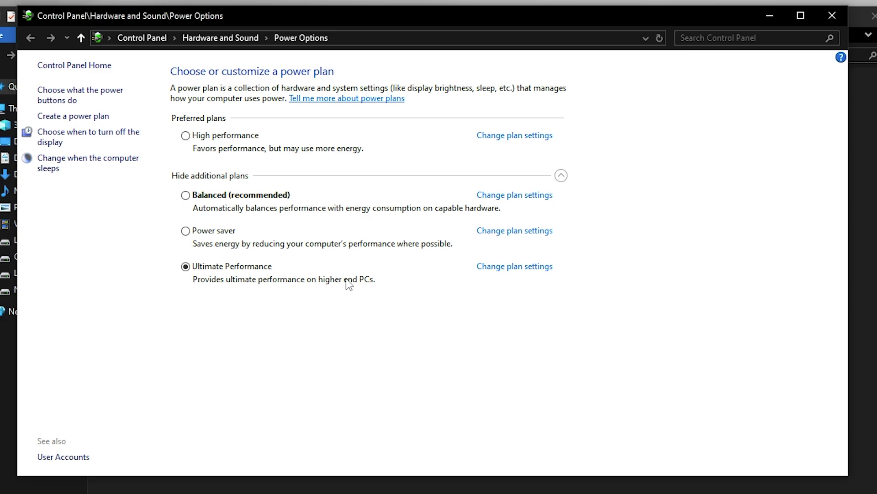
left_click(824, 23)
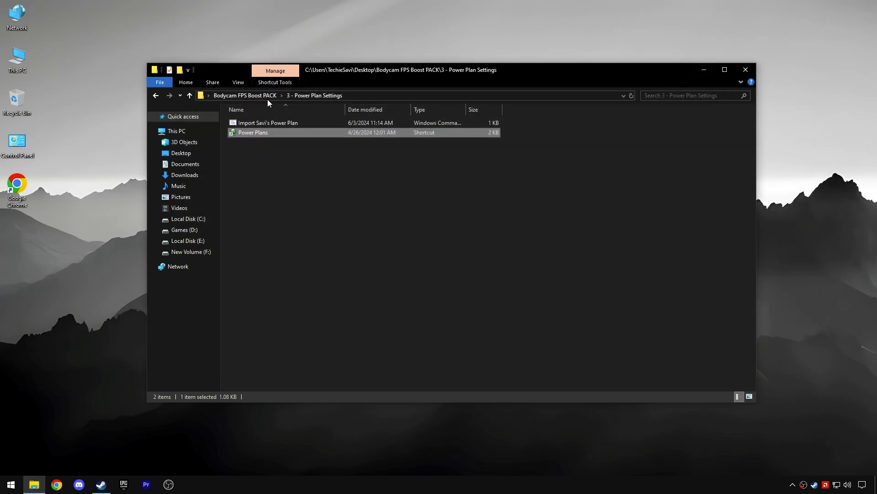
Step: Open the pack's 4 - RAM Optimization folder and check the total installed memory in Task Manager
left_click(251, 95)
double_click(263, 152)
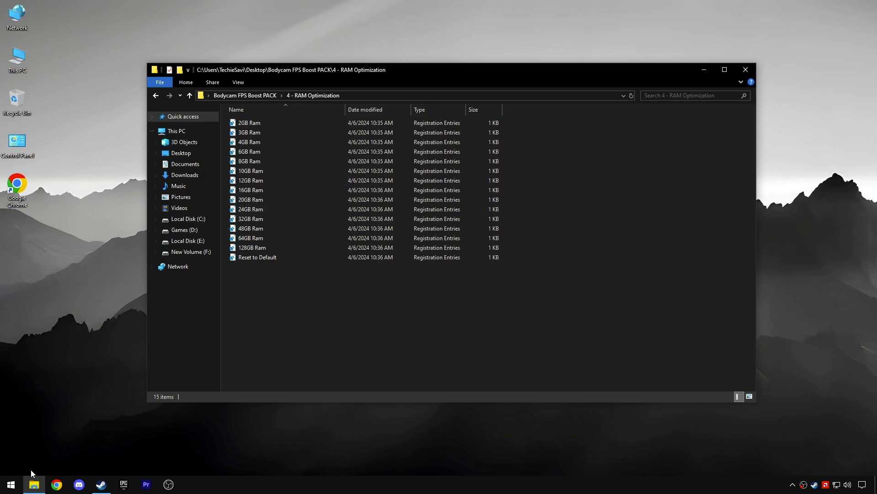
right_click(11, 484)
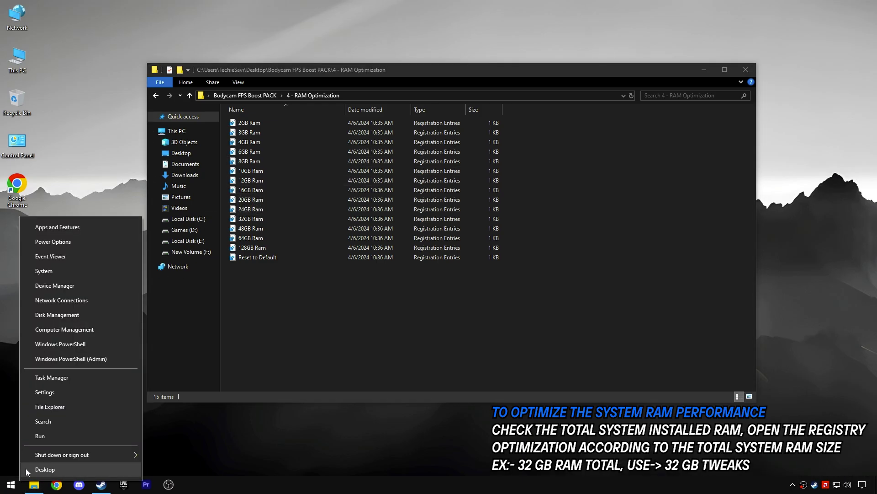
left_click(68, 381)
left_click(561, 106)
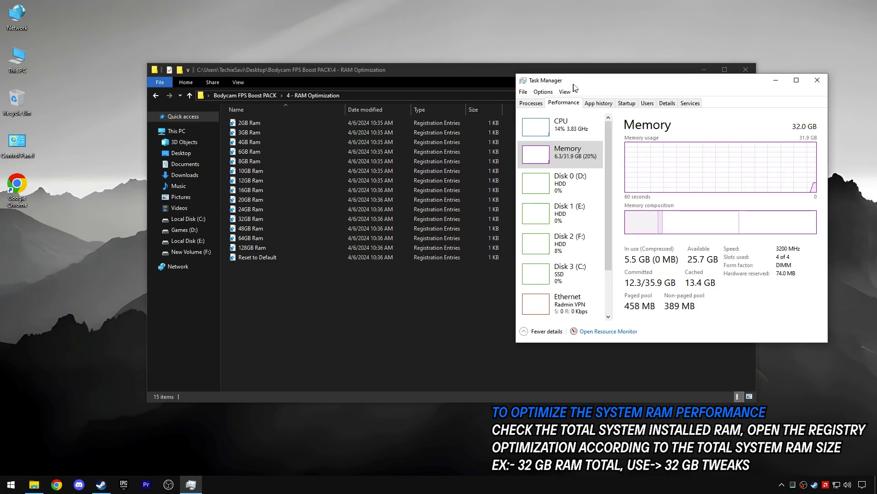
left_click_drag(572, 83, 594, 65)
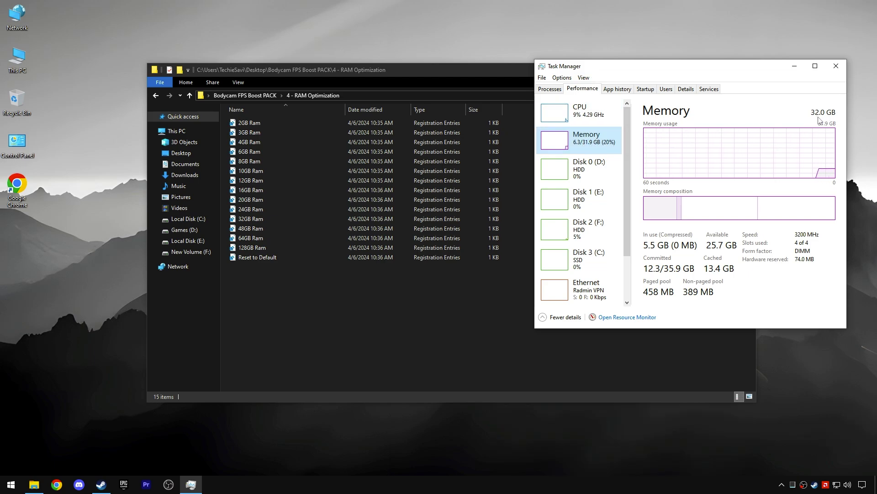
Step: Add the 32GB Ram file's entries to the Windows registry and close Task Manager
right_click(247, 218)
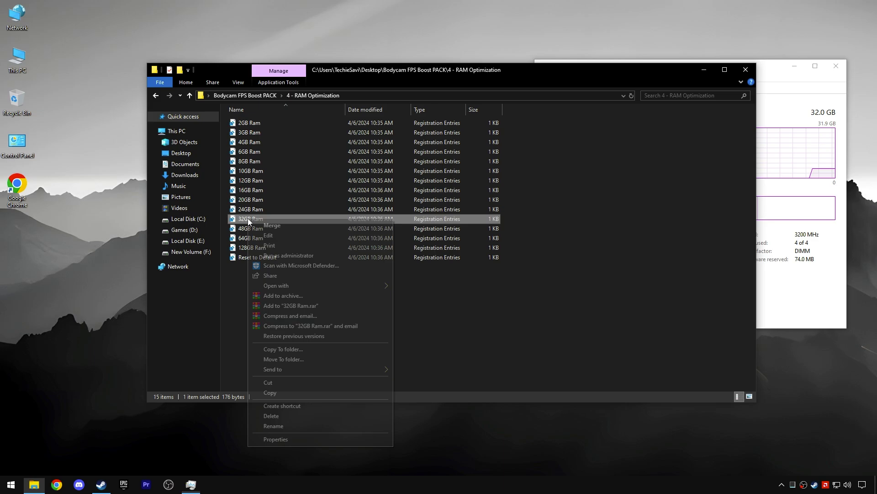
left_click(258, 222)
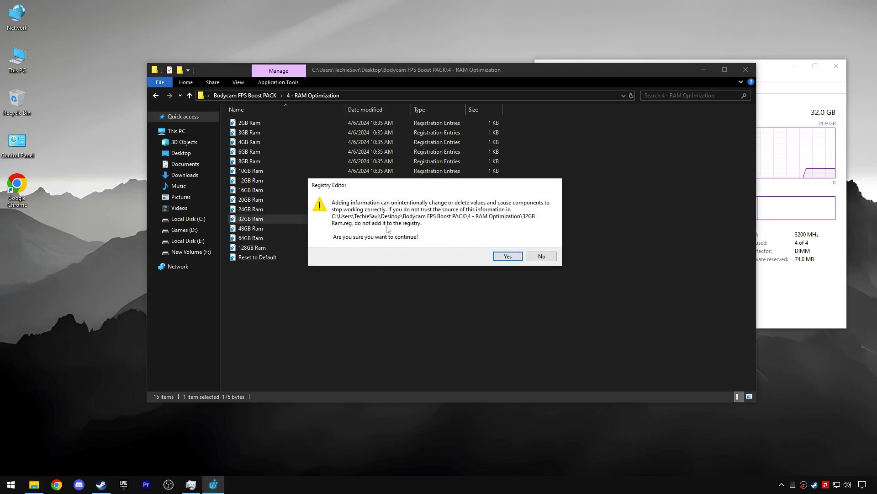
left_click(509, 257)
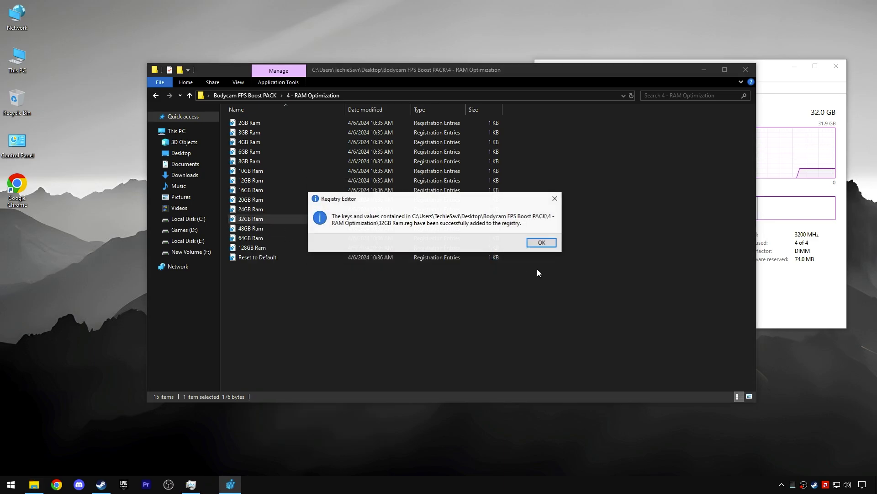
left_click(539, 241)
left_click(803, 200)
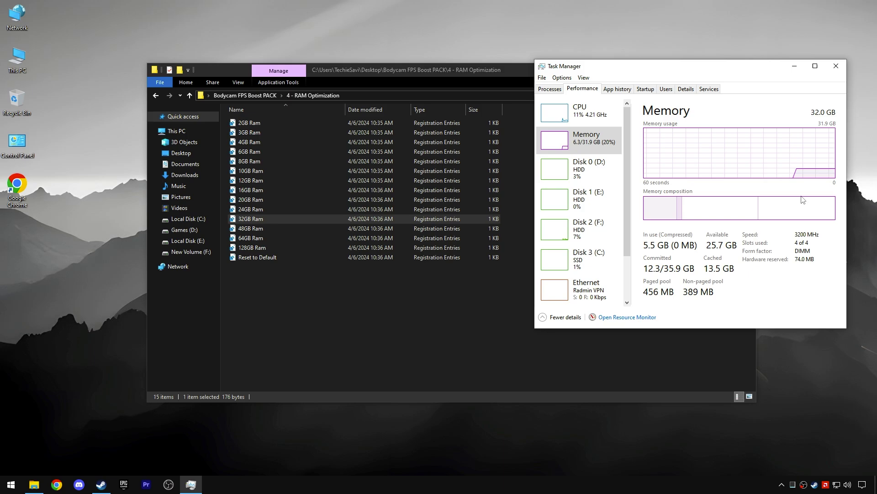
left_click(837, 68)
Step: Unpark the CPU cores for the Ultimate Performance plan at a 100% core parking index, using Unpark CPU from the pack's 5 - Programs folder
left_click(240, 97)
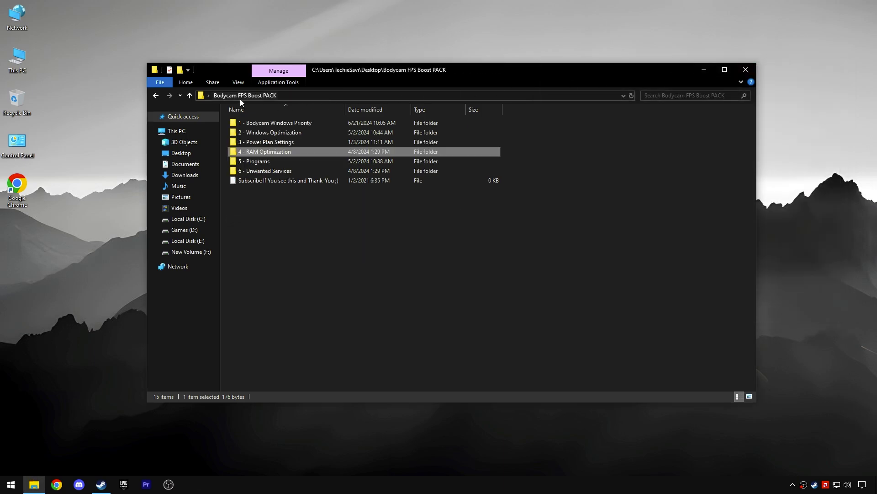
double_click(253, 165)
right_click(256, 133)
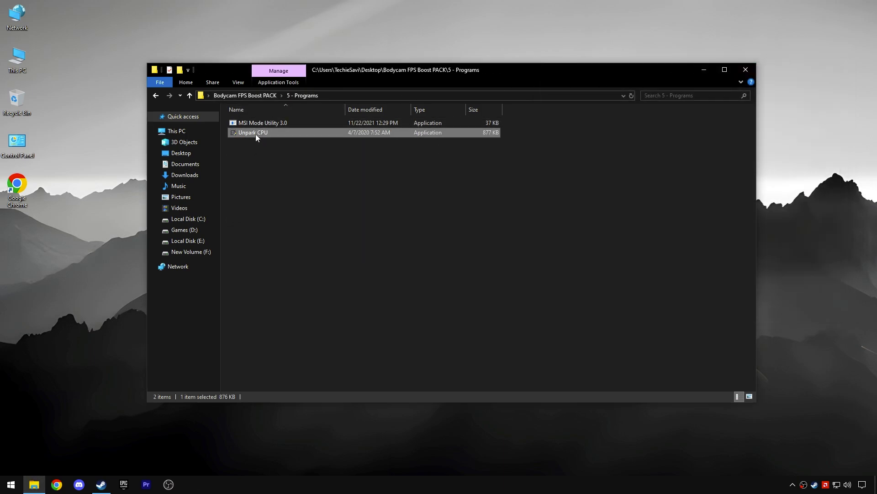
left_click(279, 142)
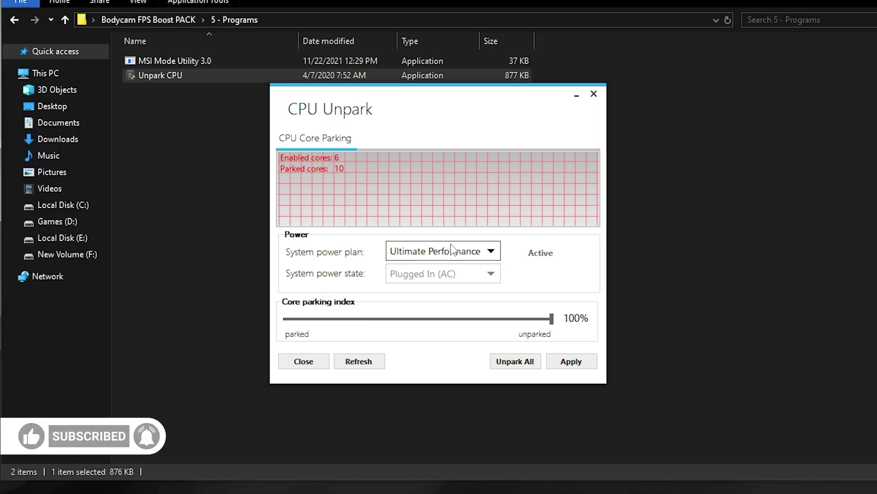
left_click(450, 246)
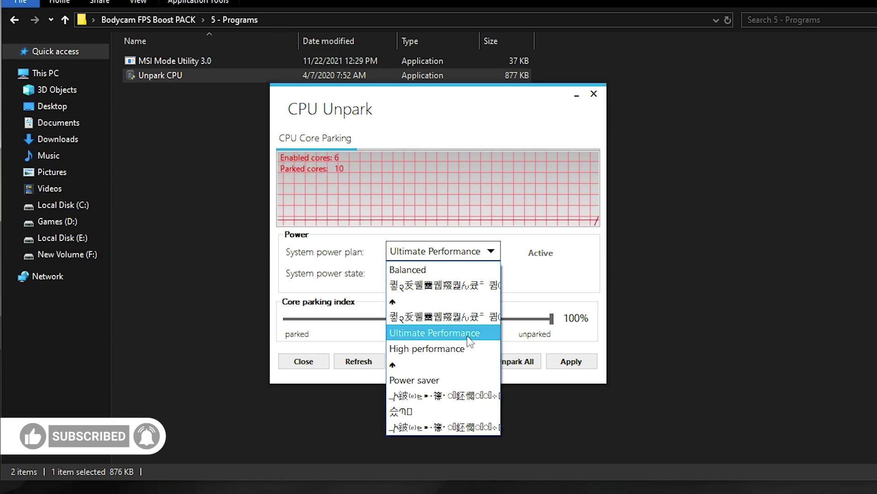
left_click(467, 336)
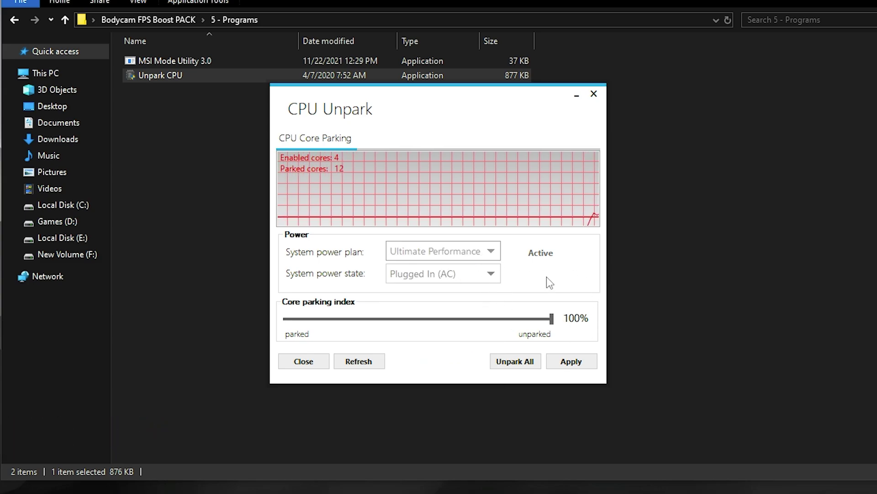
left_click(582, 369)
left_click(533, 269)
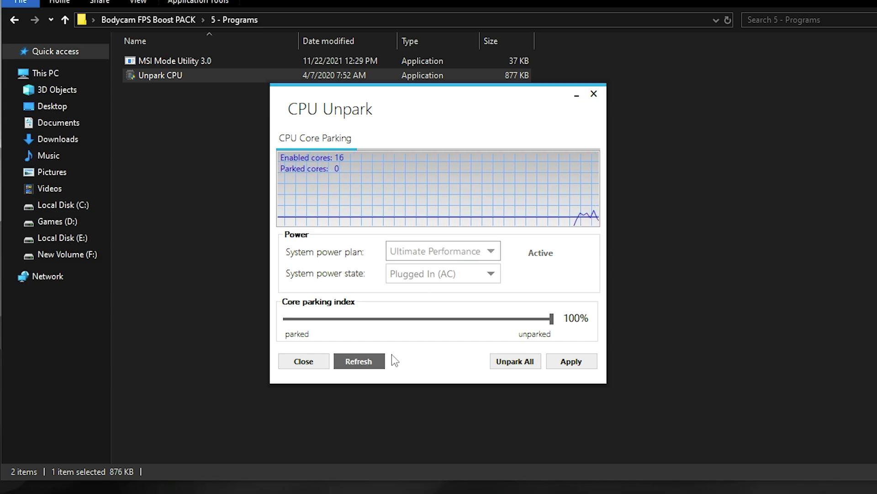
left_click(593, 94)
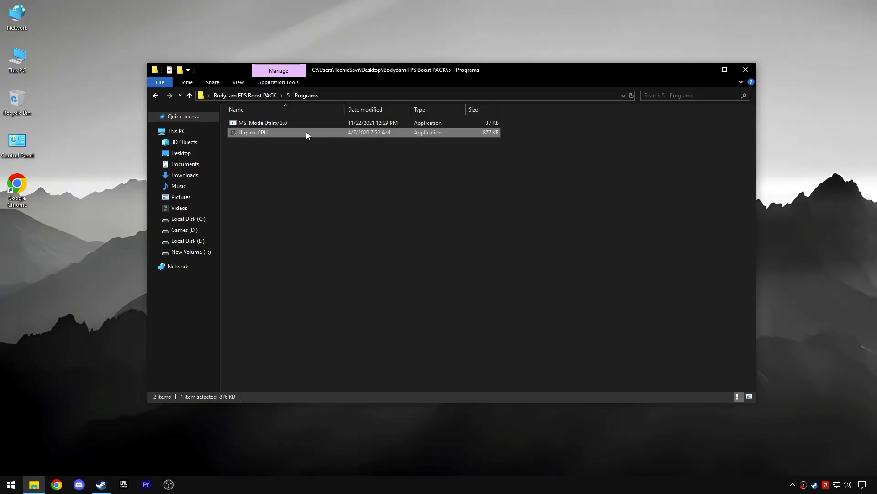
Step: Open MSI Mode Utility 3.0 and set the AMD Radeon RX 6700 XT's interrupt priority to High
right_click(166, 59)
left_click(210, 85)
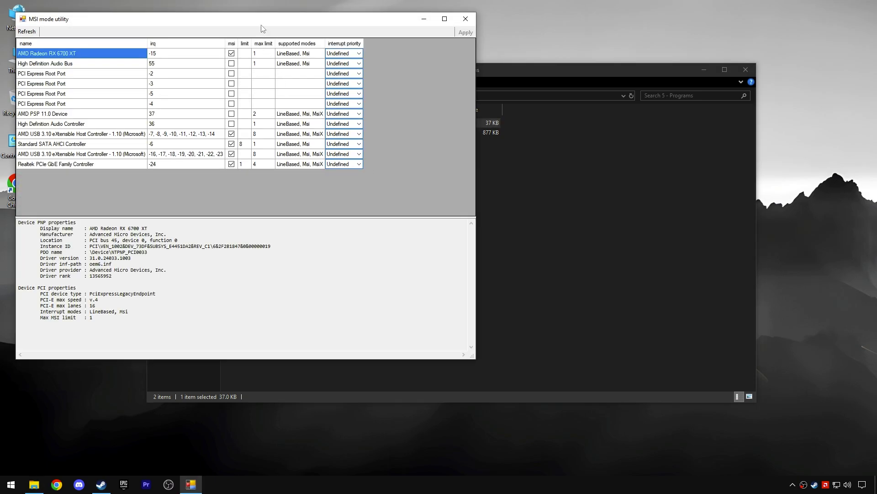
left_click_drag(262, 29, 445, 69)
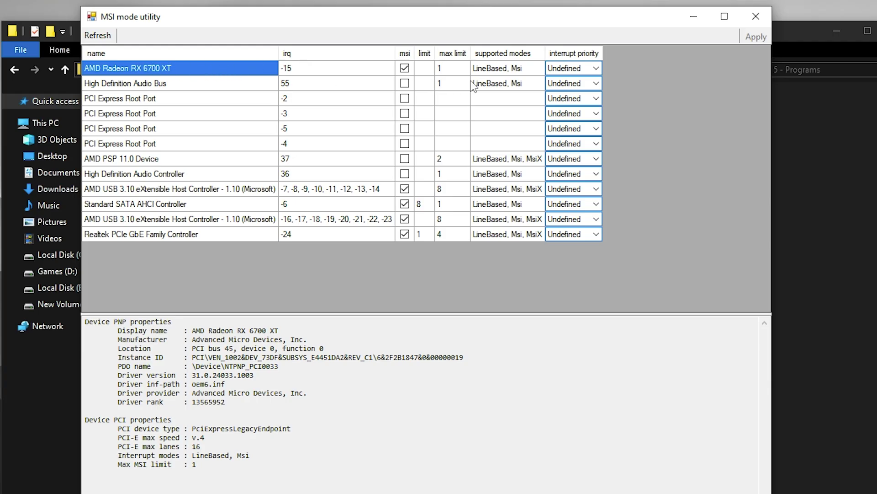
left_click(595, 69)
left_click(579, 101)
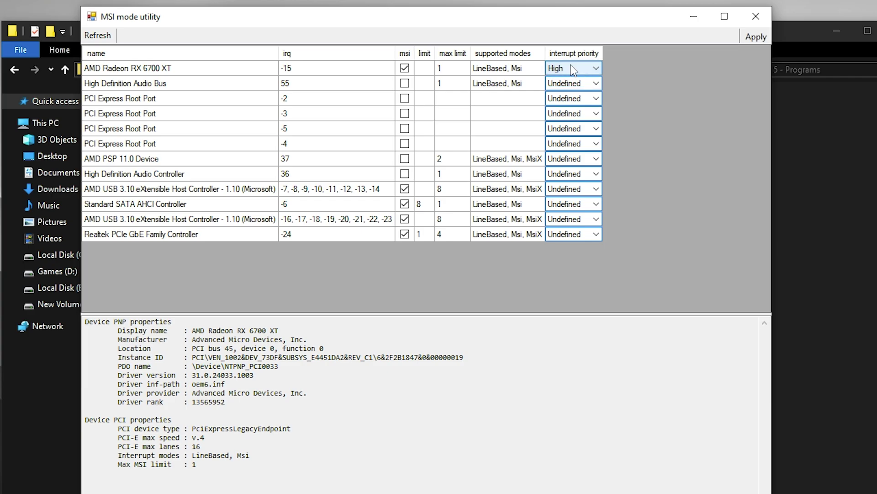
Step: Set the interrupt priority of both AMD USB 3.10 eXtensible Host Controllers to High
left_click(150, 190)
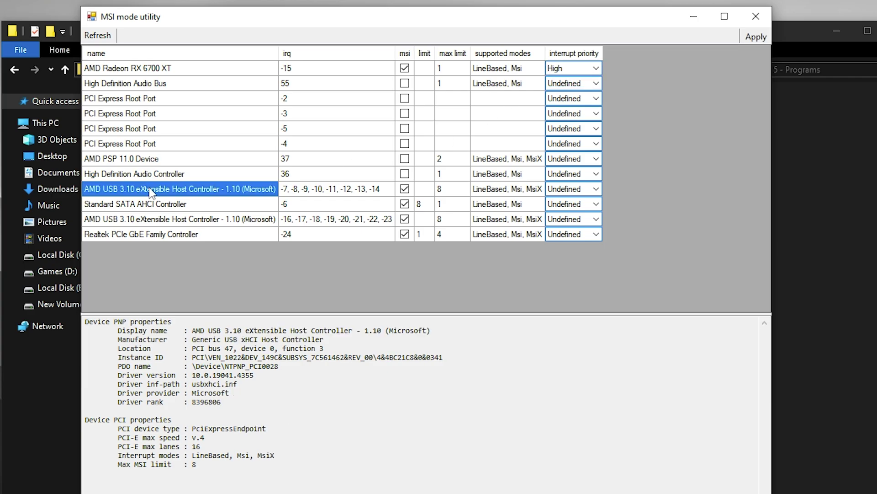
left_click(597, 189)
left_click(579, 220)
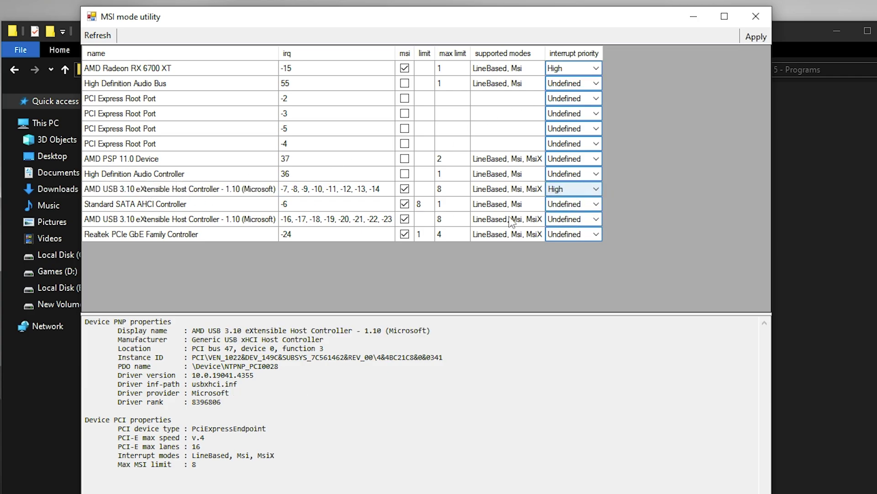
left_click(212, 220)
left_click(597, 219)
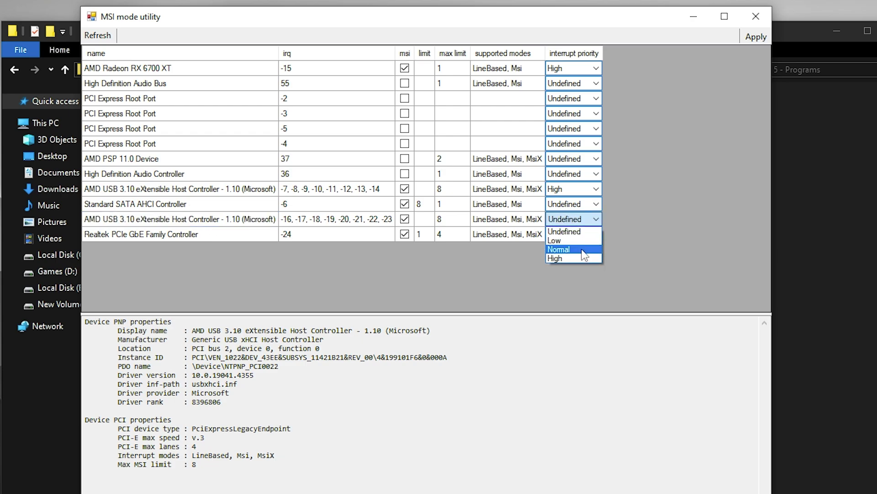
left_click(582, 250)
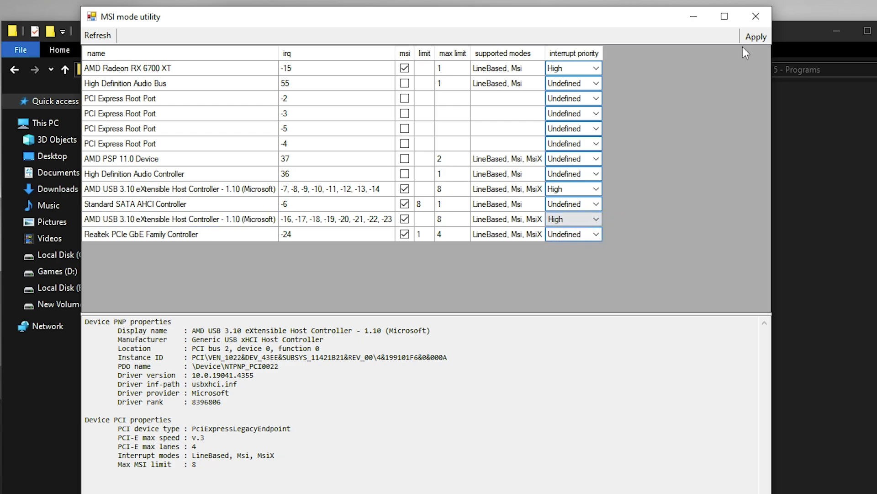
Step: Close MSI mode utility, open the pack's 6 - Unwanted Services folder and check its #Revert Folder
left_click(755, 16)
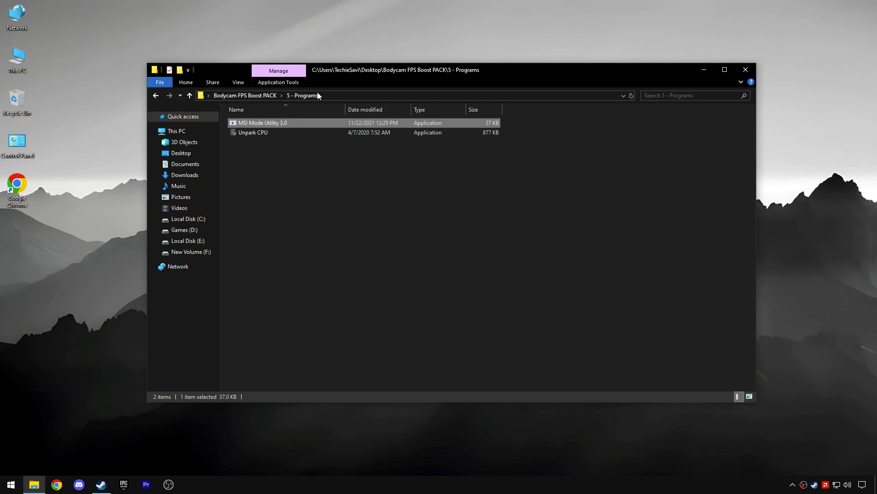
left_click(141, 71)
double_click(254, 171)
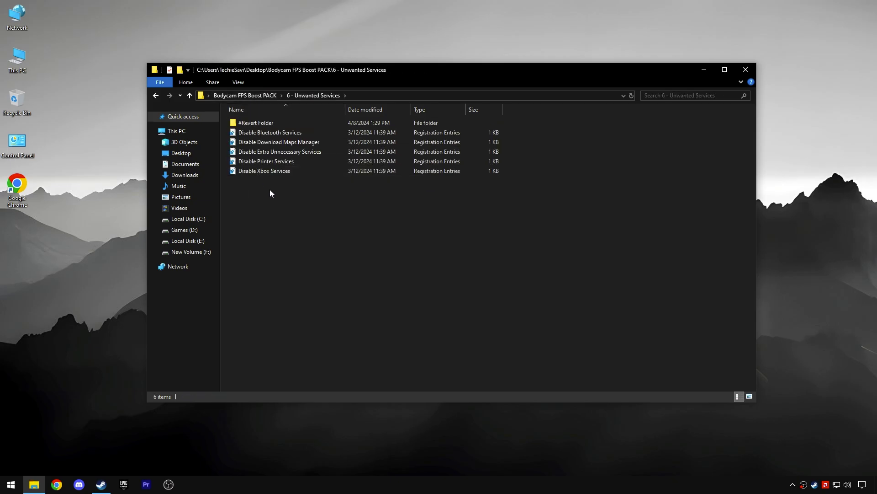
left_click_drag(269, 190, 290, 184)
double_click(260, 125)
left_click(303, 96)
Step: Add the Disable Download Maps Manager file's entries to the Windows registry
left_click(281, 143)
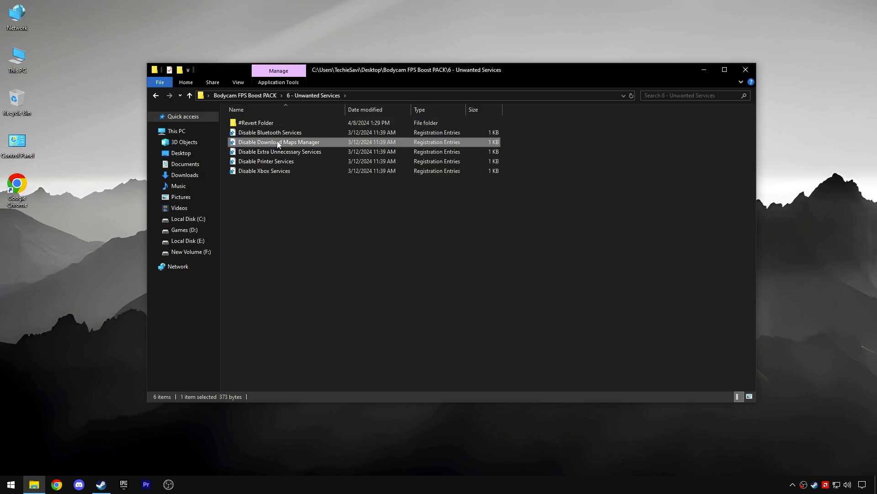
right_click(281, 143)
left_click(284, 147)
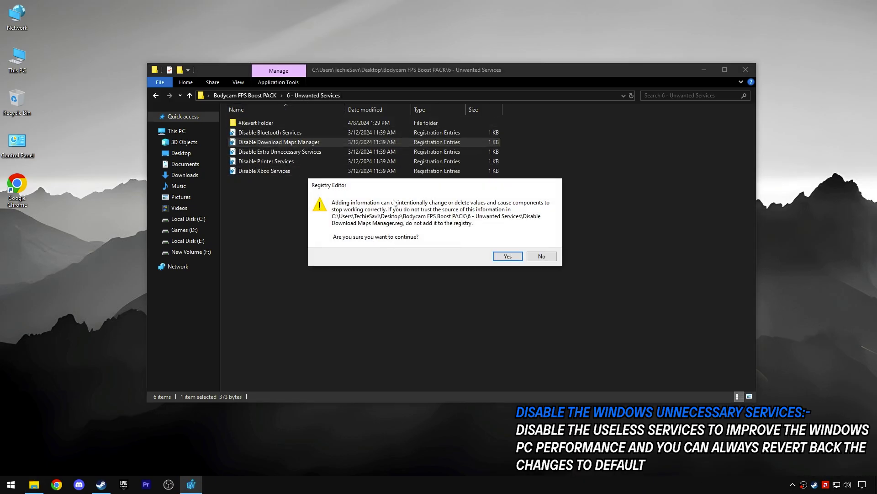
left_click(507, 256)
left_click(542, 242)
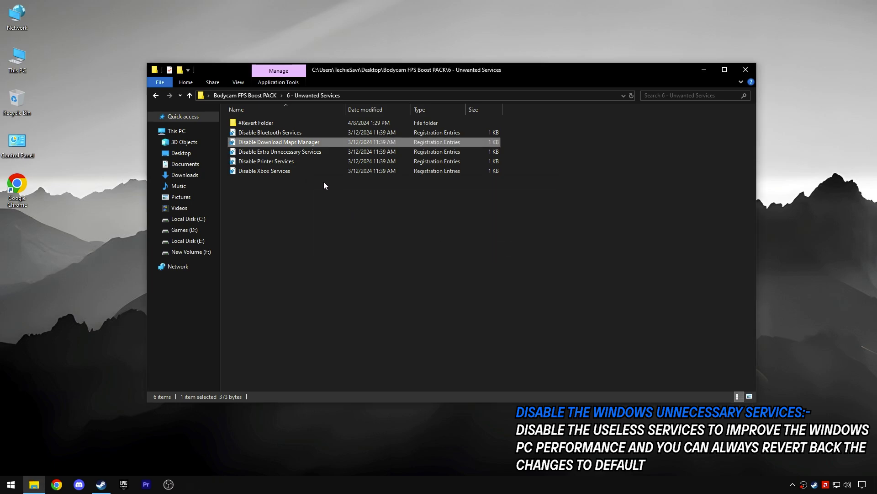
Step: Add the Disable Extra Unnecessary Services file's entries to the Windows registry
left_click(292, 152)
double_click(292, 152)
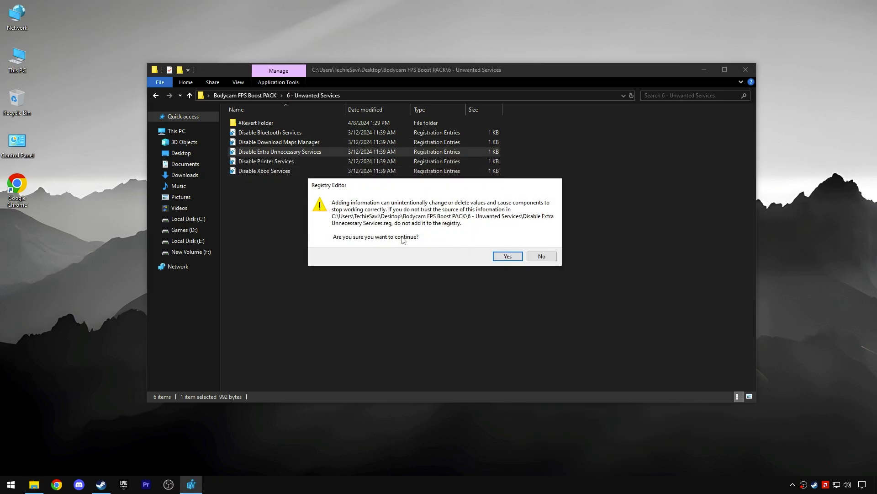
left_click(507, 256)
left_click(532, 245)
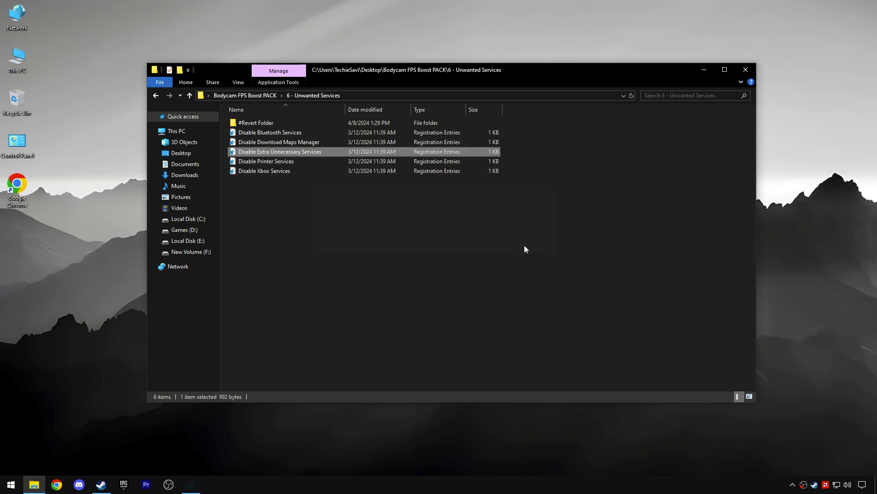
Step: Add the entries of the Disable Printer Services and Disable Xbox Services files to the Windows registry
double_click(264, 163)
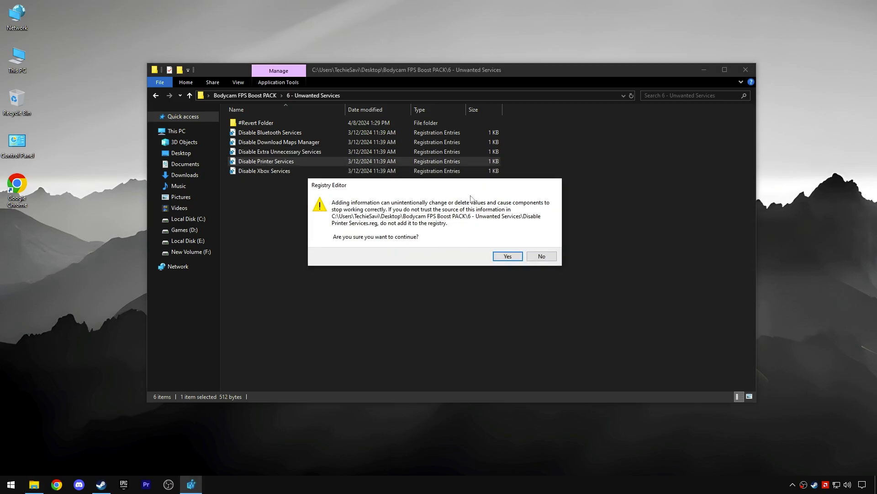
left_click(508, 256)
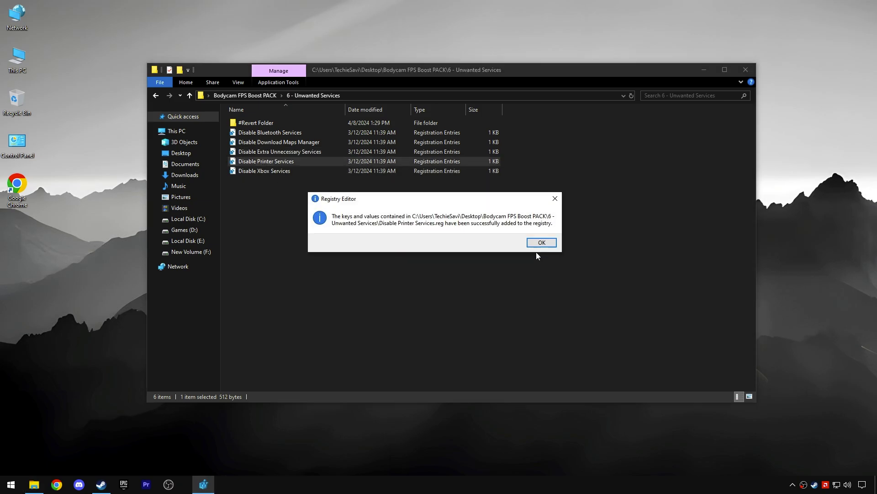
left_click(535, 243)
double_click(271, 174)
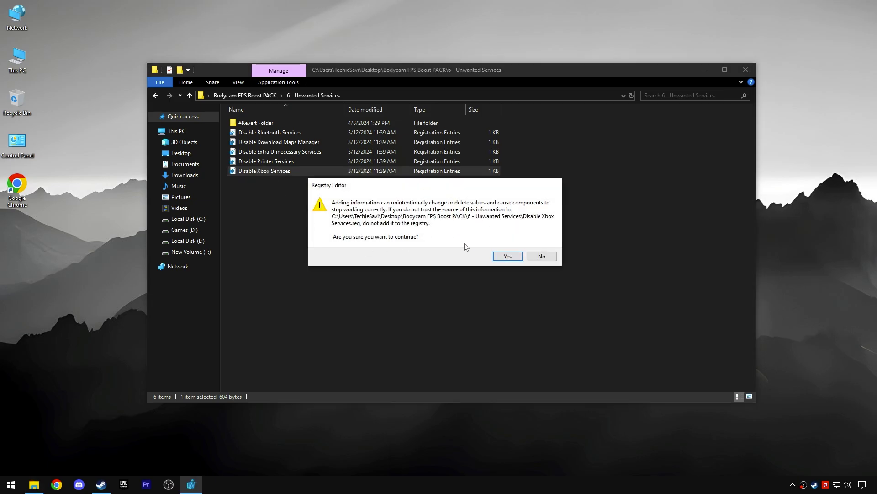
left_click(505, 257)
left_click(543, 244)
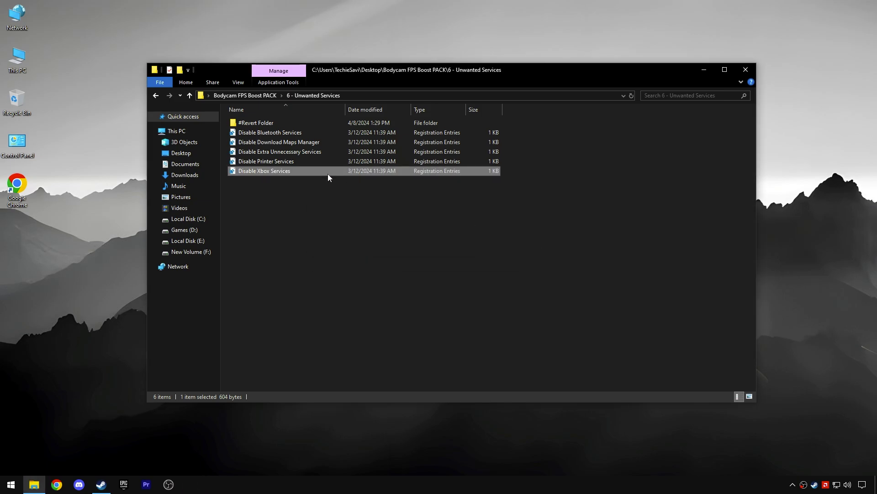
Step: Return to the main Bodycam FPS Boost PACK folder and close its window
left_click(256, 98)
left_click(326, 182)
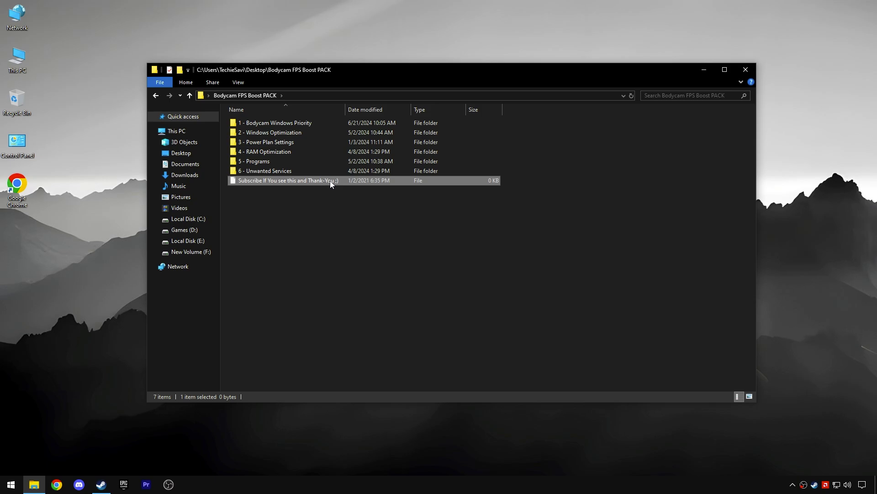
left_click(745, 70)
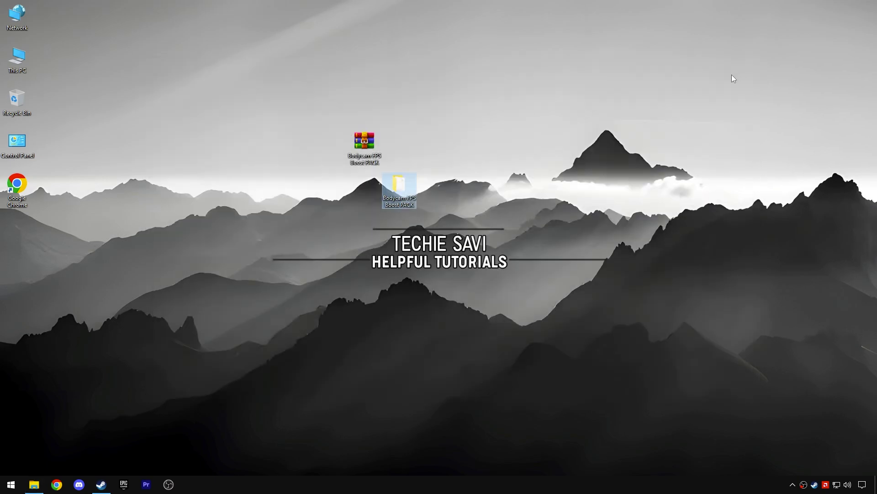
Step: Open Performance Options through the advanced system settings on the About page of Windows Settings
left_click(11, 484)
left_click(16, 445)
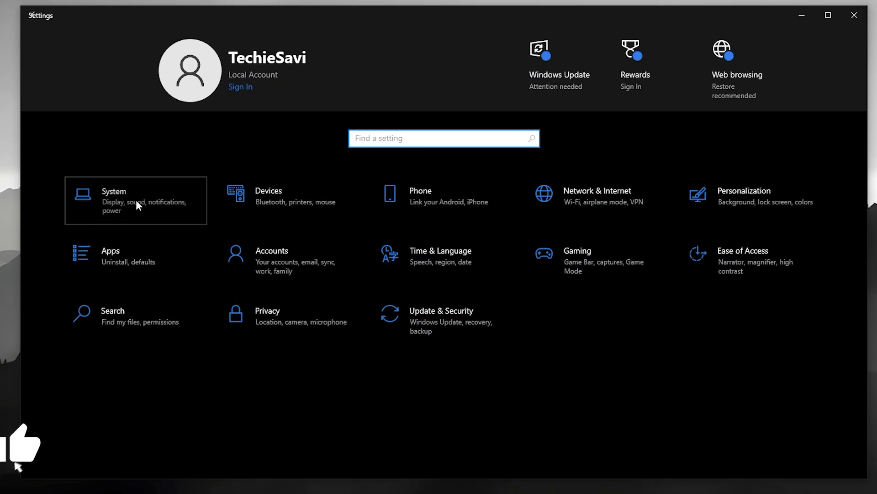
left_click(197, 203)
left_click(88, 418)
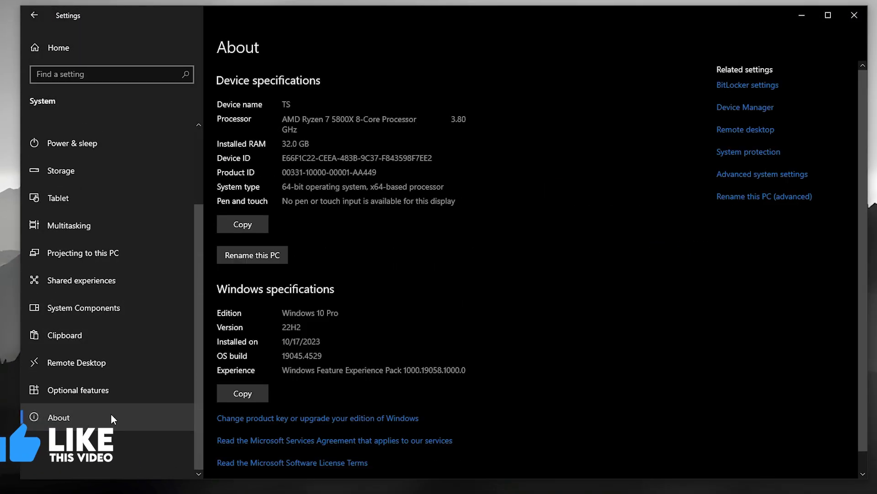
left_click(763, 176)
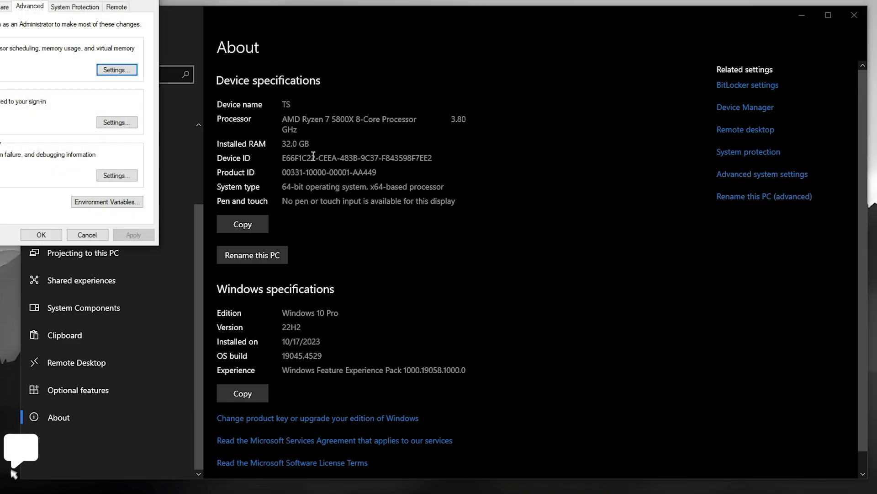
left_click_drag(61, 0, 337, 77)
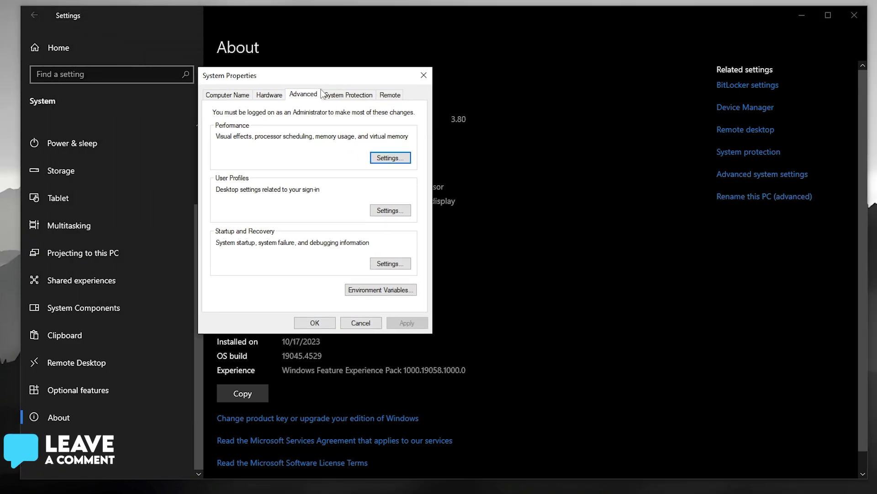
left_click(388, 159)
left_click_drag(362, 121, 617, 68)
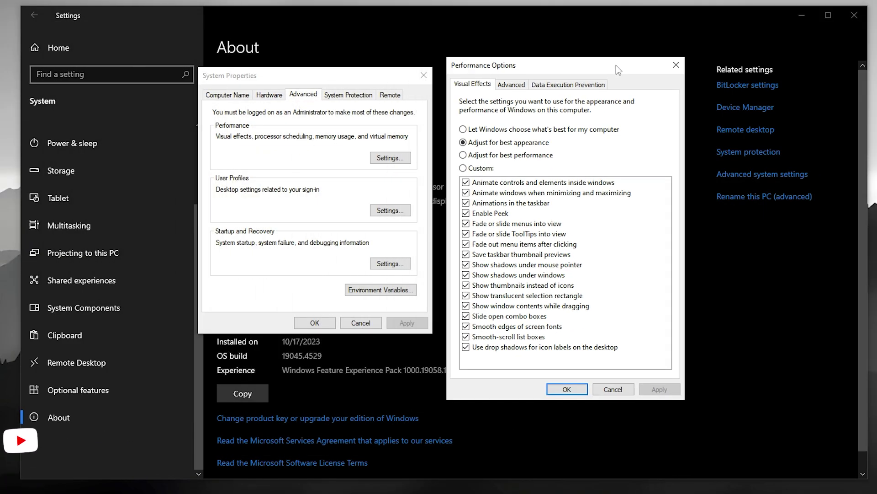
Step: Adjust visual effects for best performance, re-enabling only window minimize animation, Peek, window contents while dragging, smooth font edges, smooth-scroll list boxes and icon-label drop shadows
left_click(510, 157)
left_click(466, 193)
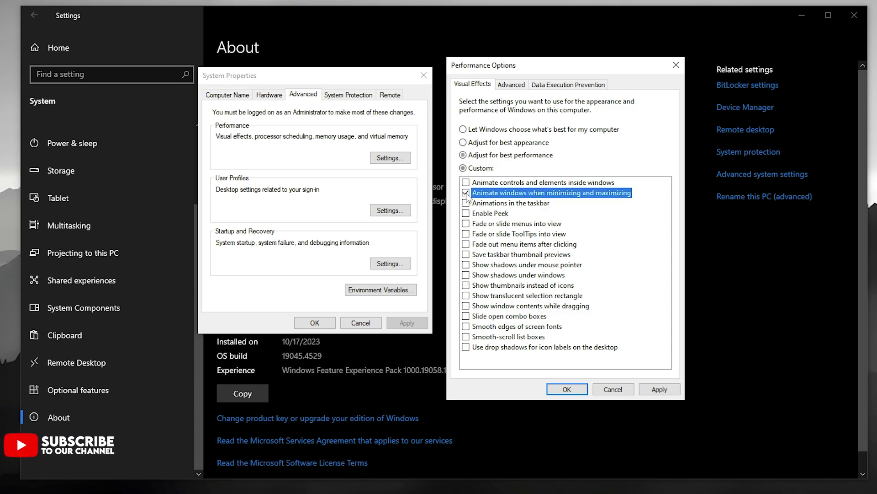
left_click(467, 214)
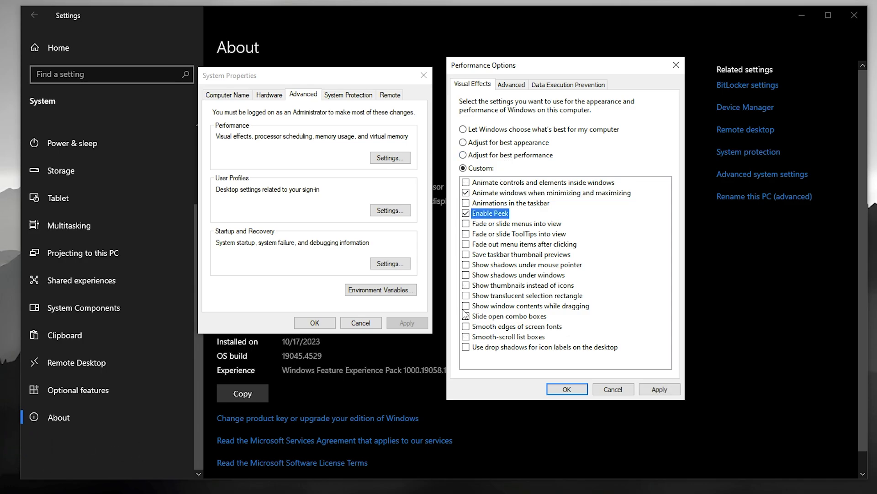
left_click(466, 327)
left_click(467, 306)
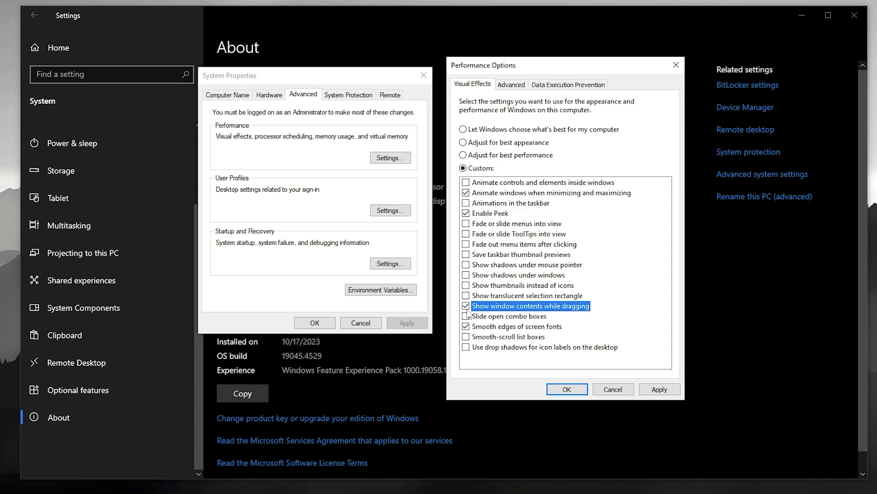
left_click(466, 347)
left_click(466, 337)
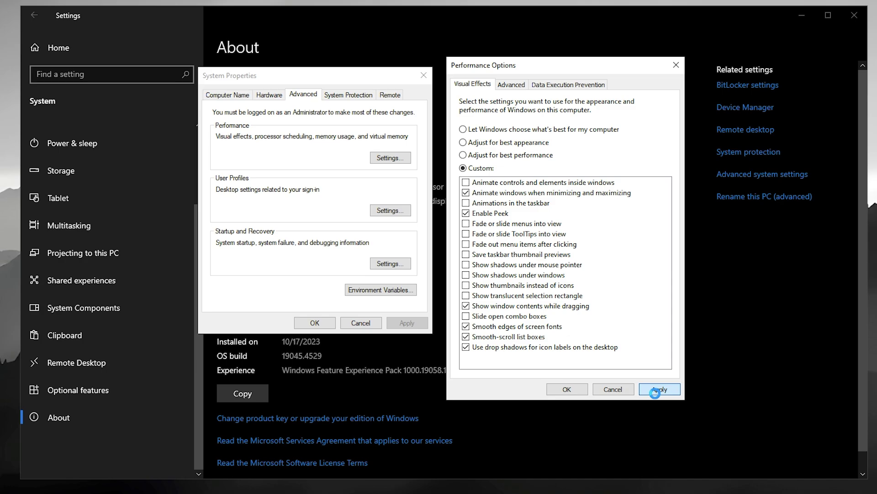
left_click(567, 389)
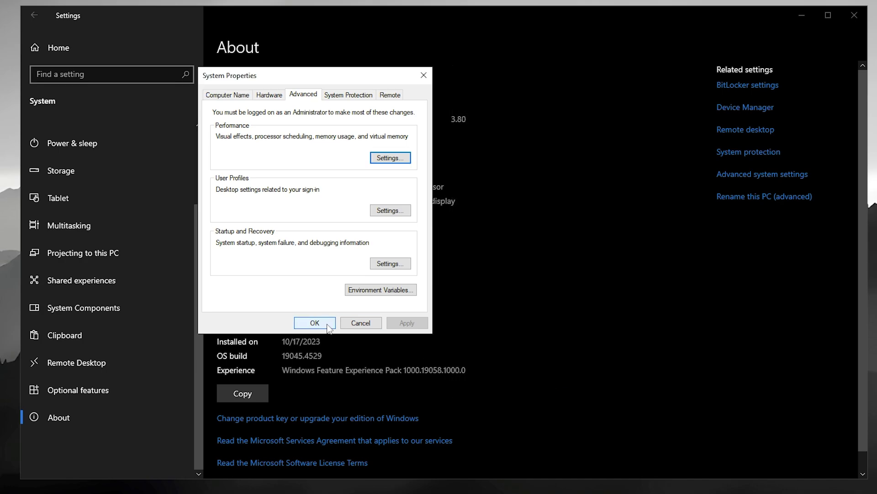
Step: Confirm and close System Properties, then return to the Settings home page and close Settings
left_click(327, 324)
left_click(81, 57)
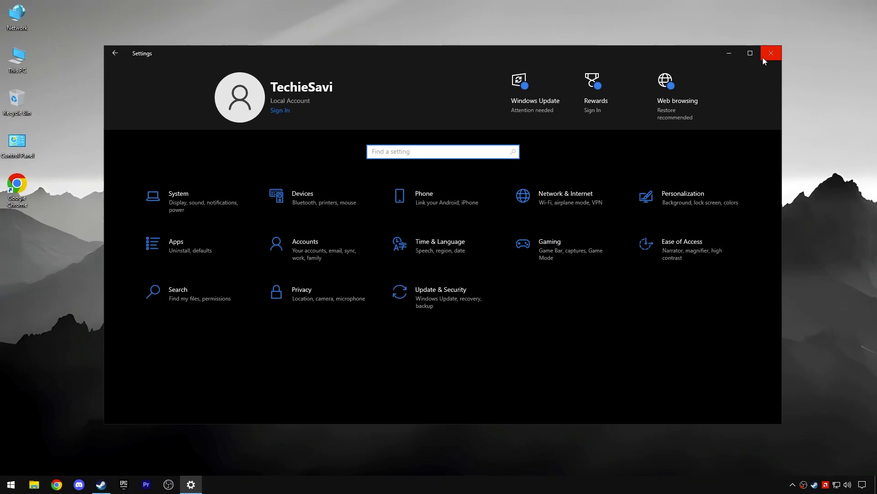
left_click(844, 22)
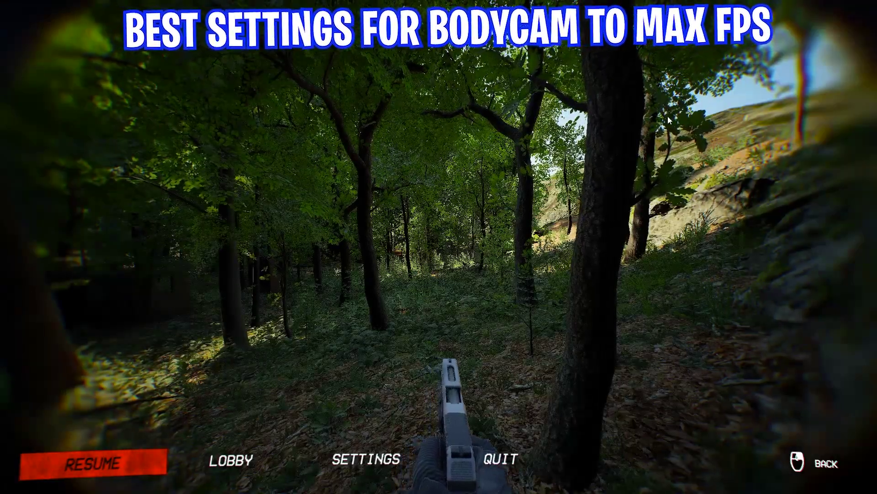
Step: Switch to the Bodycam game and open its video display settings
left_click(365, 456)
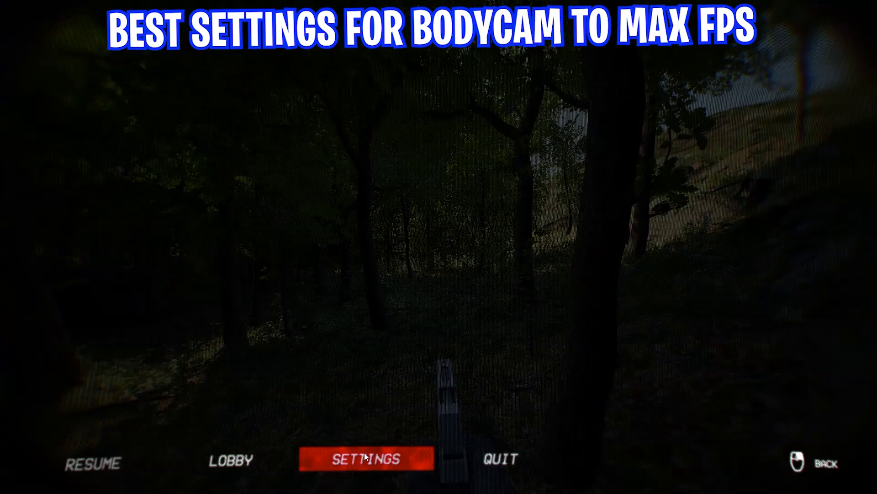
left_click(197, 460)
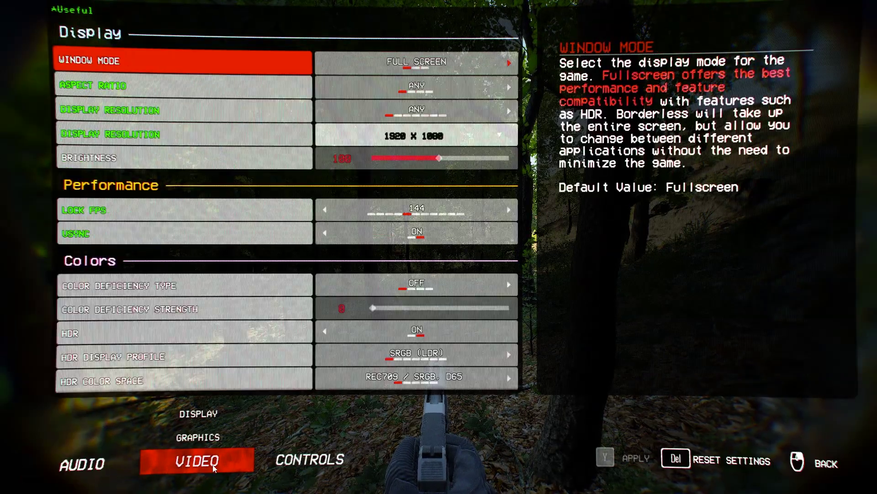
left_click(212, 415)
Step: Set Bodycam's Lock FPS option to Unlocked
scroll(345, 210, "down", 1)
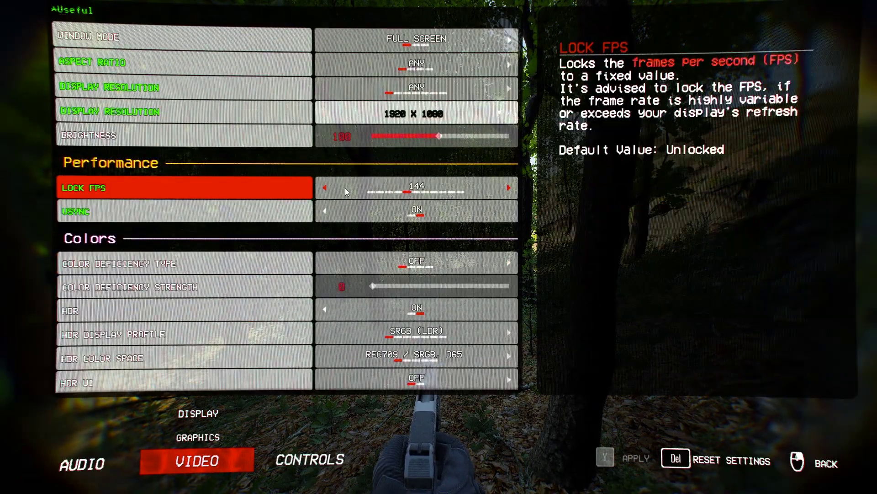
scroll(345, 188, "up", 1)
left_click(325, 210)
left_click(325, 210)
left_click(325, 209)
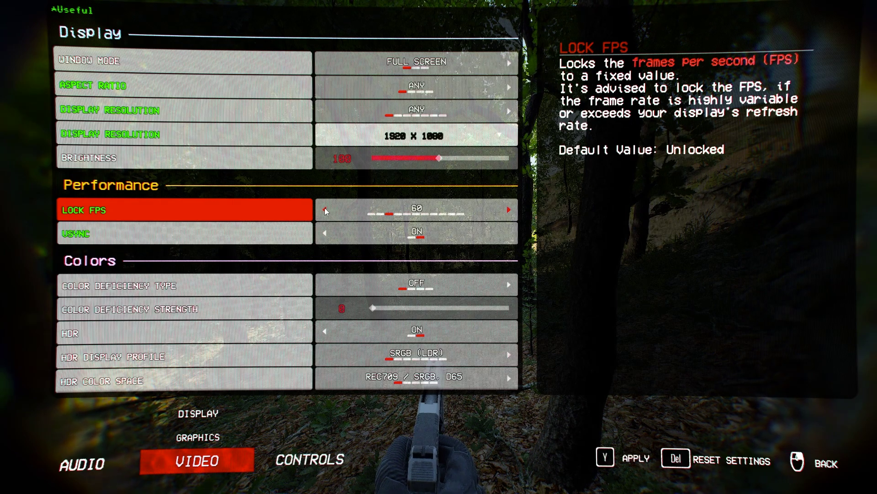
left_click(325, 210)
Step: Turn VSync and HDR off and apply the display settings
left_click(324, 233)
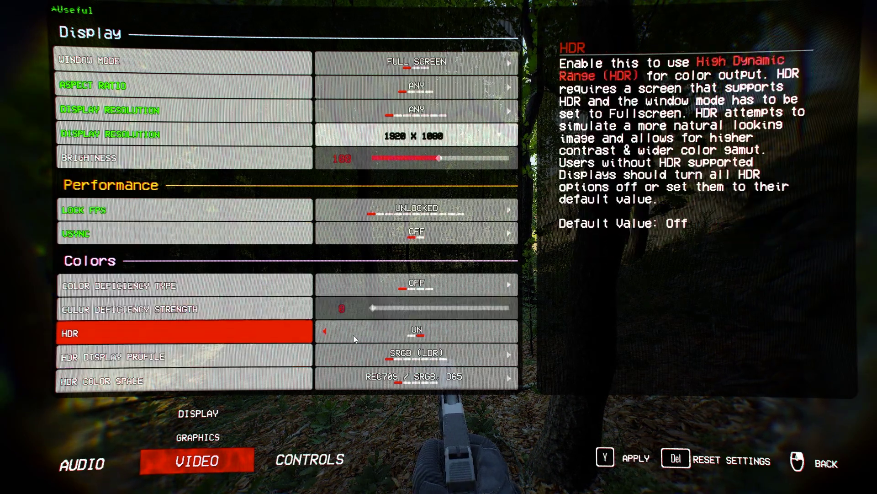
left_click(325, 332)
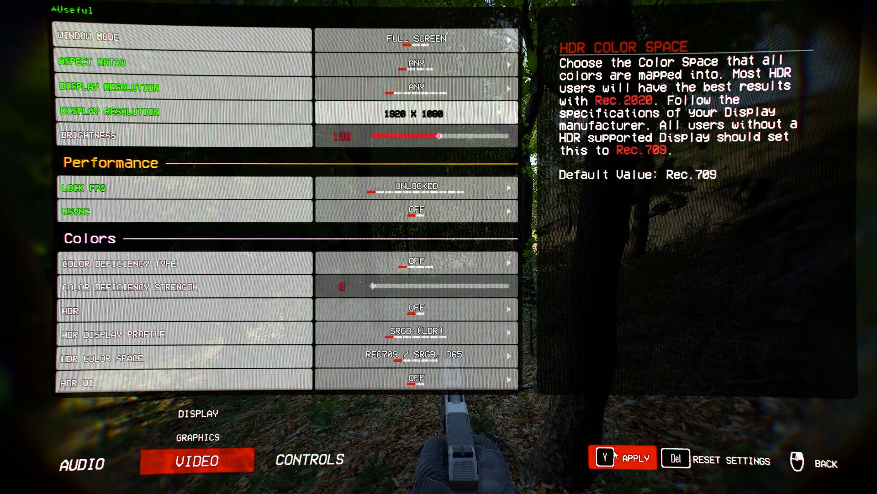
left_click(611, 450)
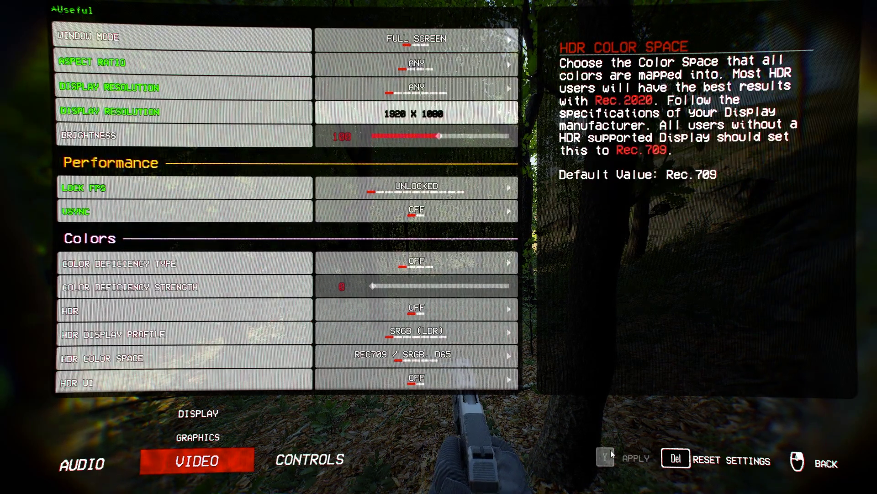
Step: Set Global Illumination to Medium in the game's graphics settings
left_click(213, 439)
scroll(337, 366, "down", 3)
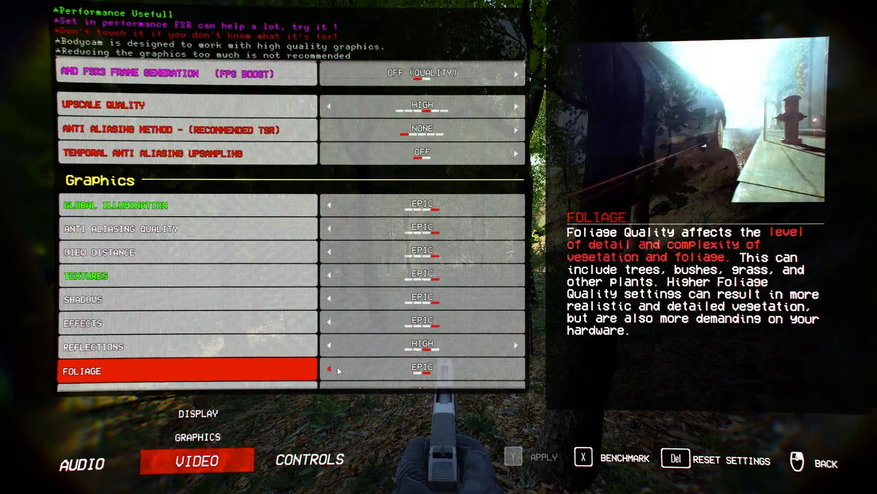
scroll(388, 320, "up", 3)
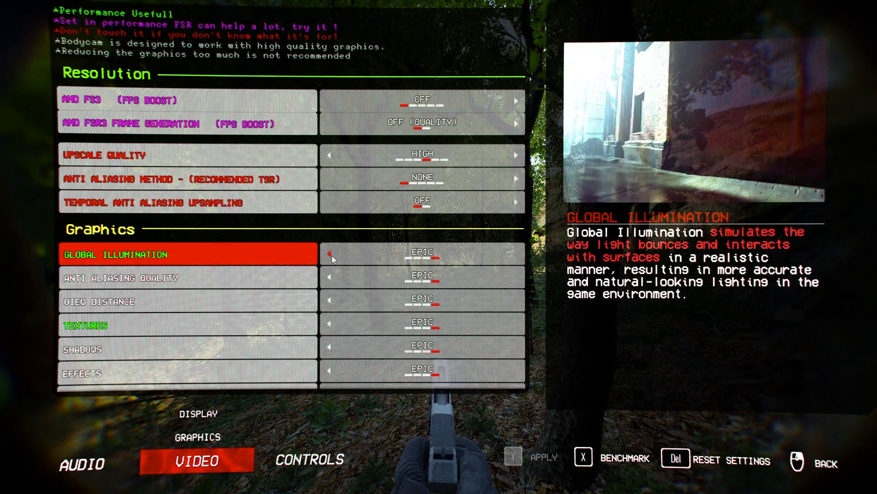
left_click(333, 254)
left_click(330, 253)
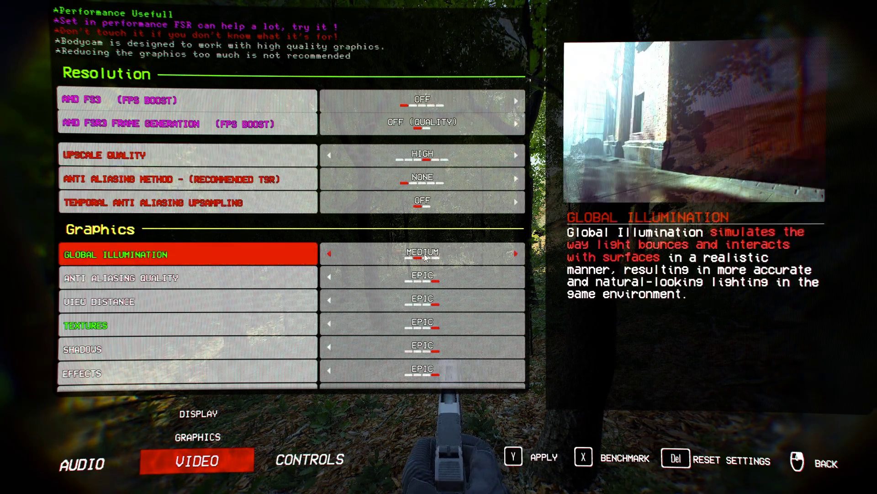
Step: Set Anti Aliasing Quality, View Distance and Textures to Medium in the Graphics section
left_click(342, 282)
left_click(342, 283)
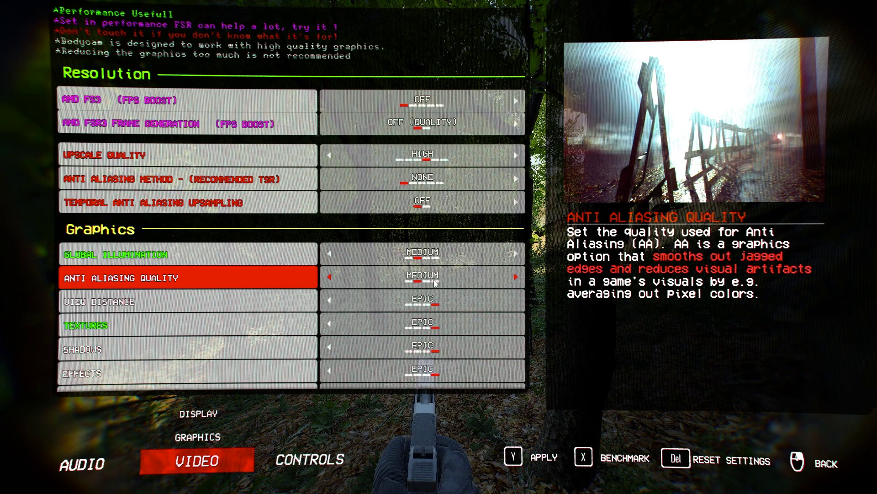
left_click(333, 301)
left_click(333, 301)
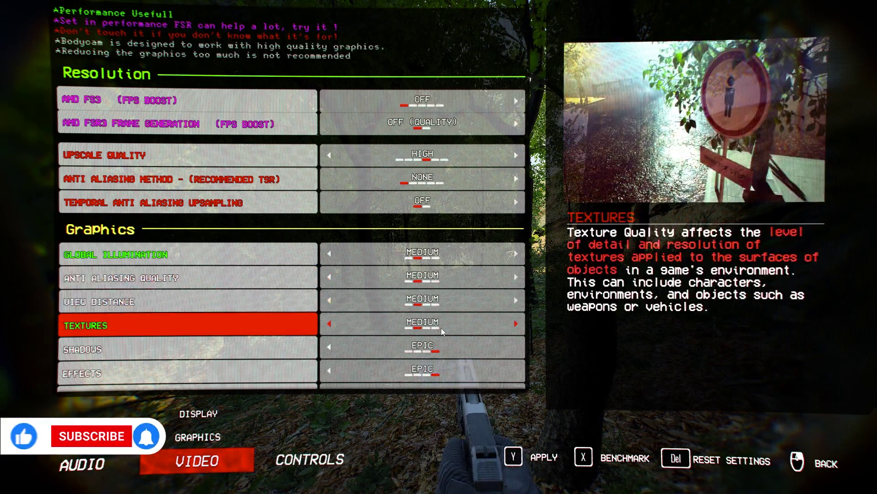
Step: Set Shadows to Low and Effects to Medium
left_click(330, 347)
left_click(329, 348)
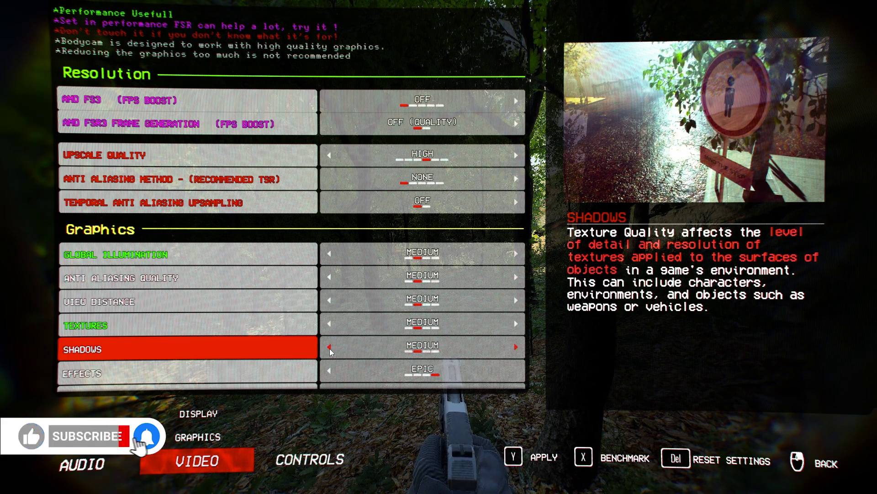
scroll(411, 349, "down", 2)
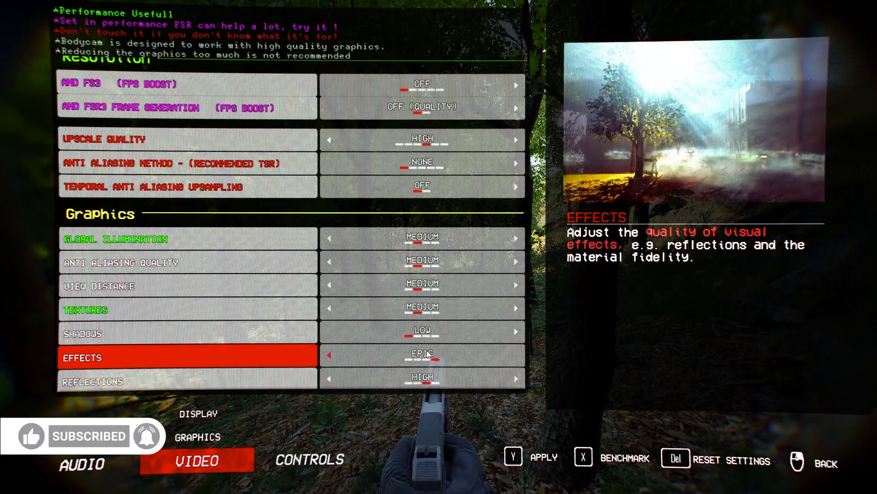
left_click(331, 342)
left_click(330, 342)
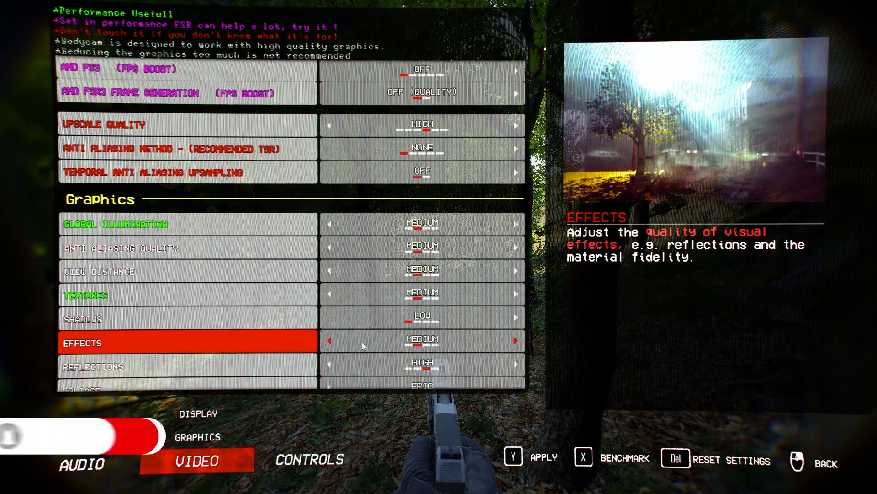
Step: Set Reflections to Low, Foliage to High and Shading Quality to Low
scroll(452, 336, "down", 1)
scroll(451, 327, "down", 2)
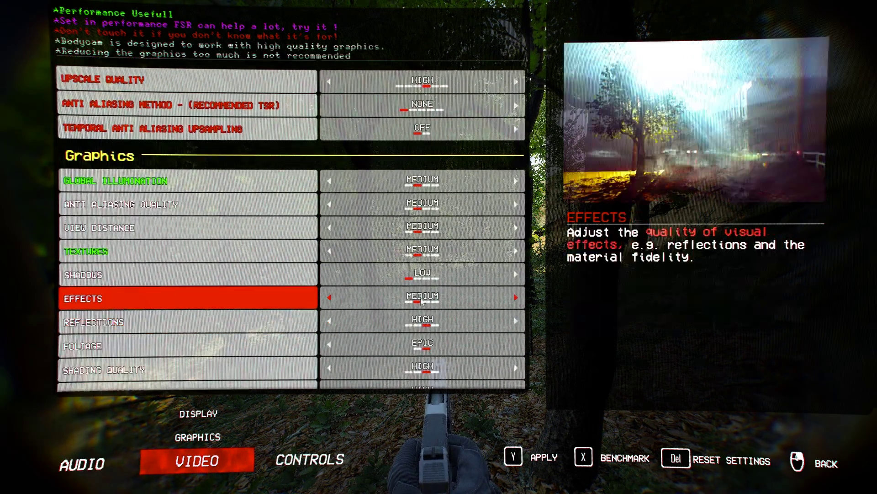
scroll(348, 325, "down", 3)
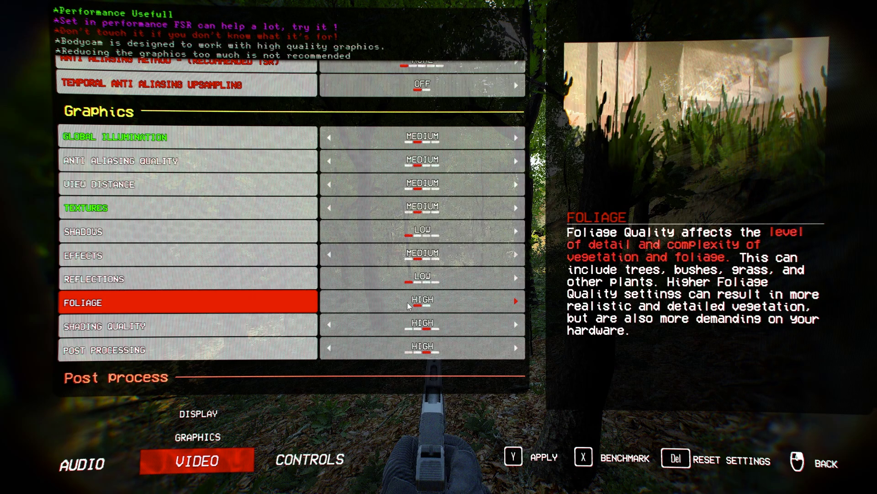
scroll(409, 305, "down", 1)
left_click(329, 310)
left_click(329, 310)
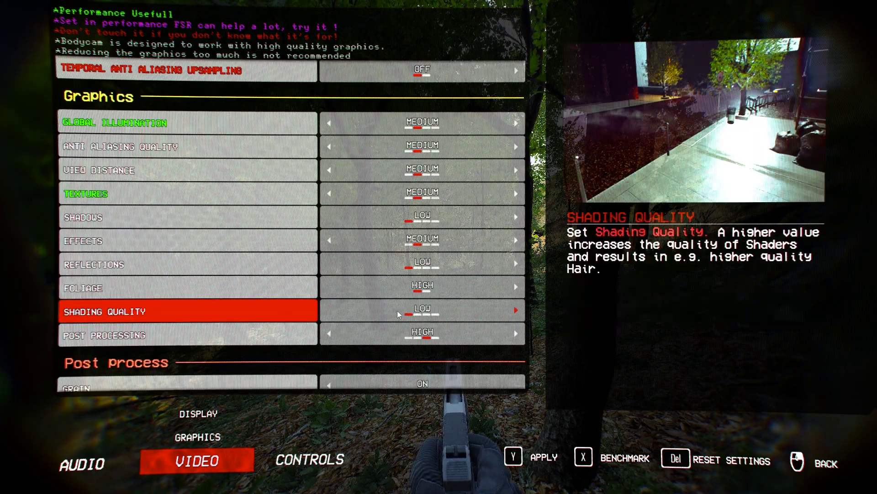
Step: Try Post Processing at Low and Medium, and return it to High
left_click(329, 336)
left_click(330, 335)
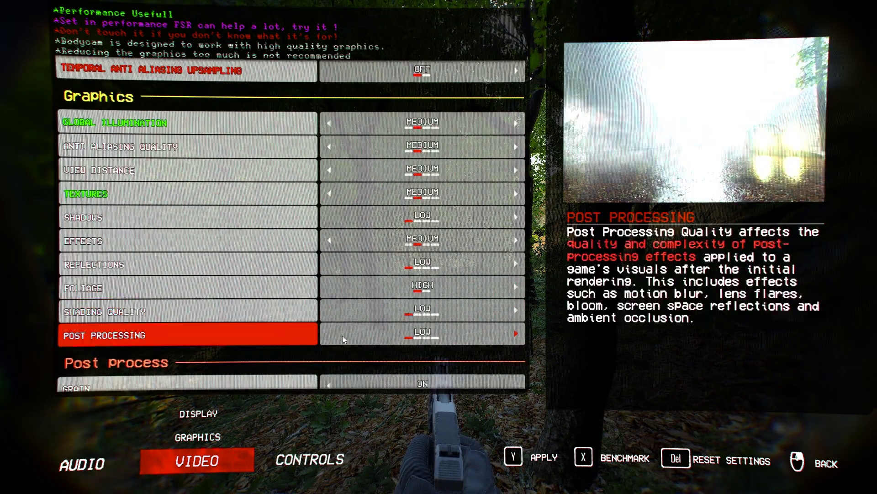
left_click(515, 334)
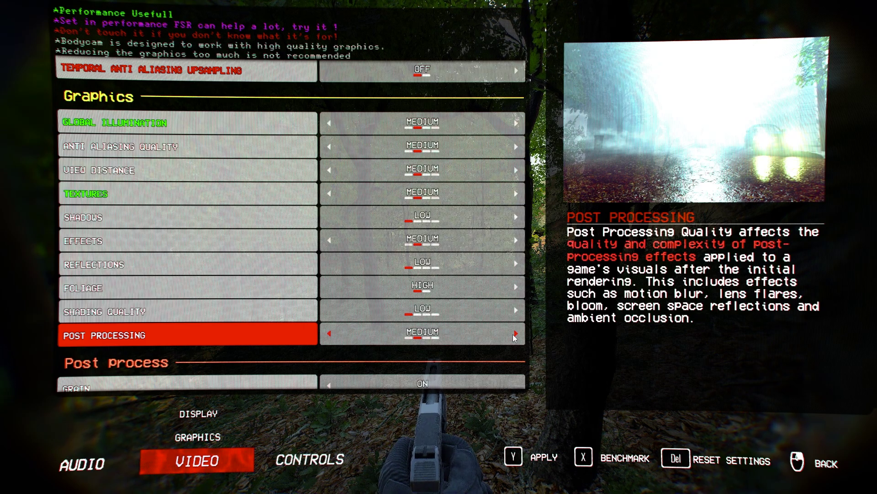
left_click(515, 335)
Step: Turn off Grain, Sharpness and Motion Blur in the Post Process section and apply the graphics settings
scroll(427, 337, "down", 2)
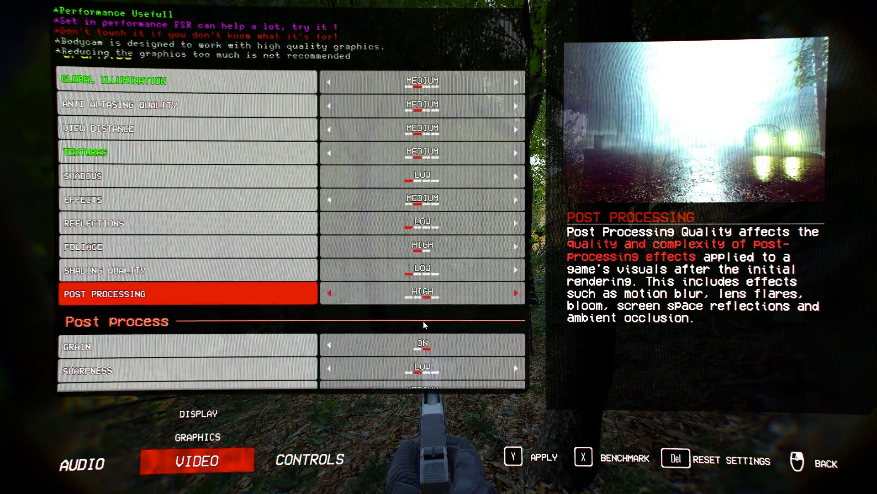
left_click(330, 330)
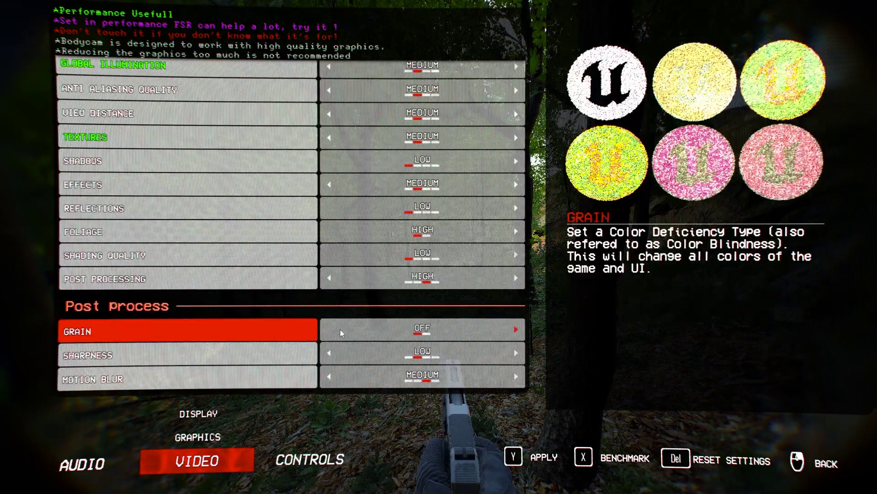
left_click(329, 353)
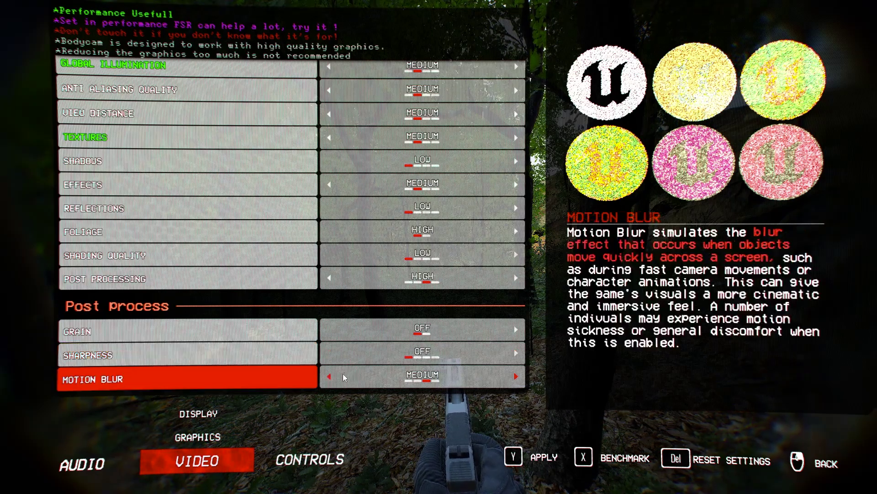
left_click(329, 376)
left_click(330, 376)
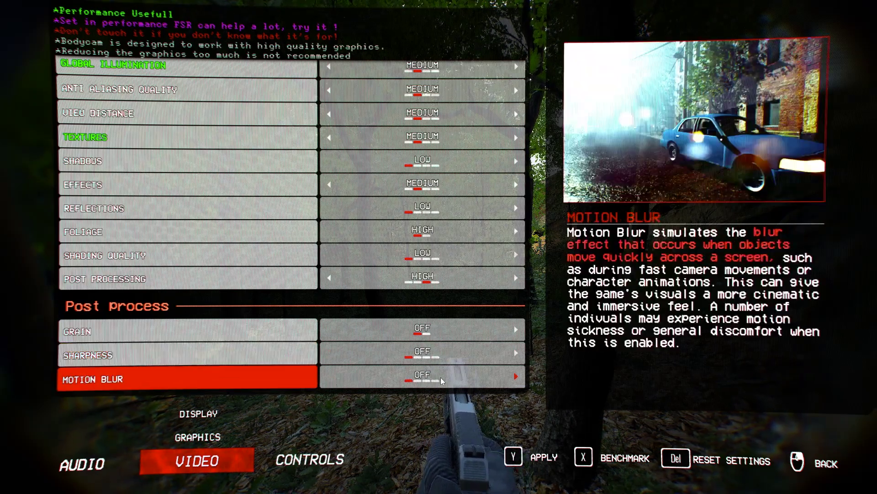
left_click(526, 466)
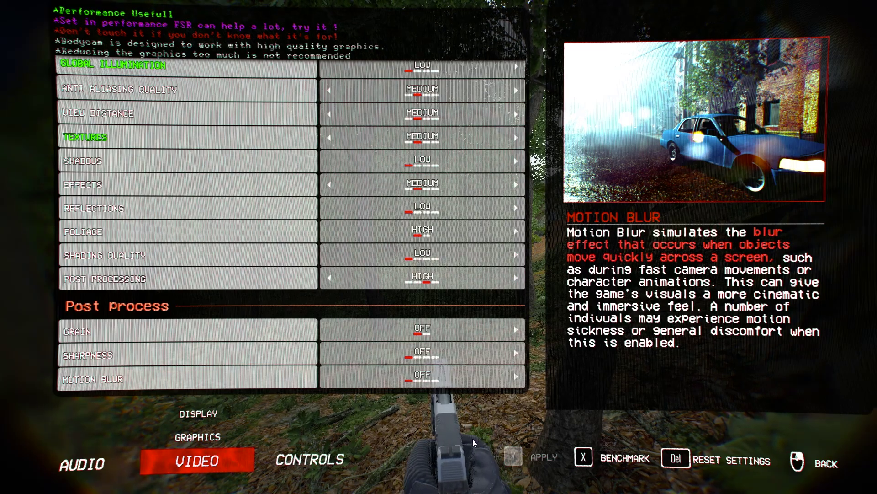
Step: Leave the video settings, close the pause menu and resume playing the match
key("Escape")
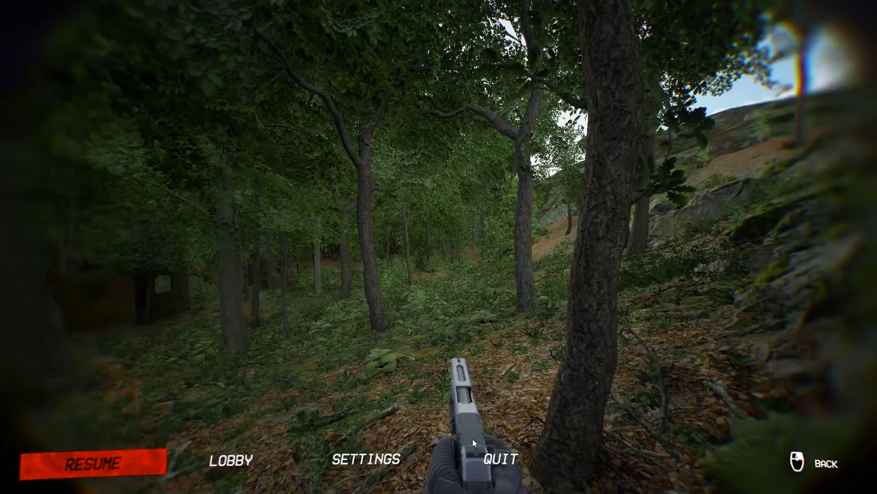
key("Right")
key("Right")
key("Escape")
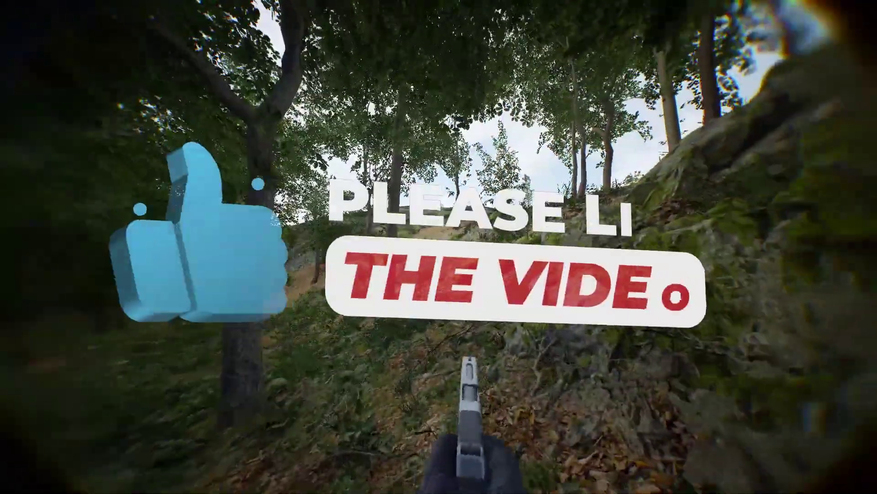
key("w")
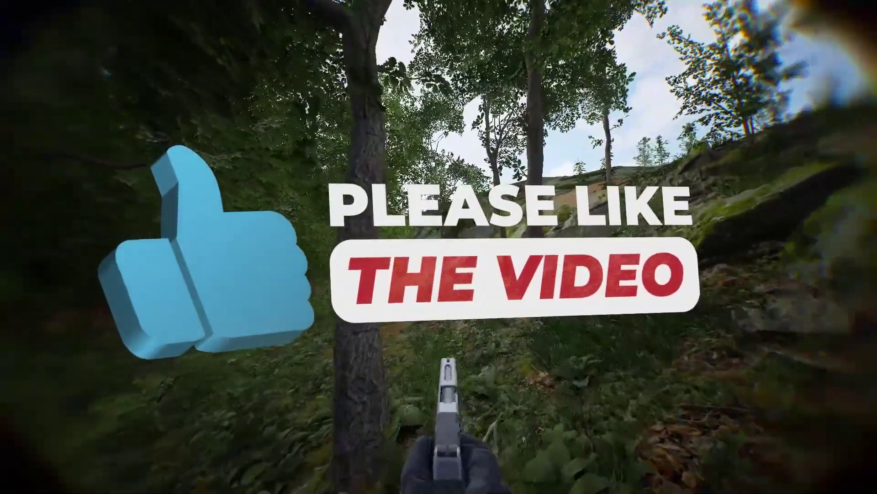